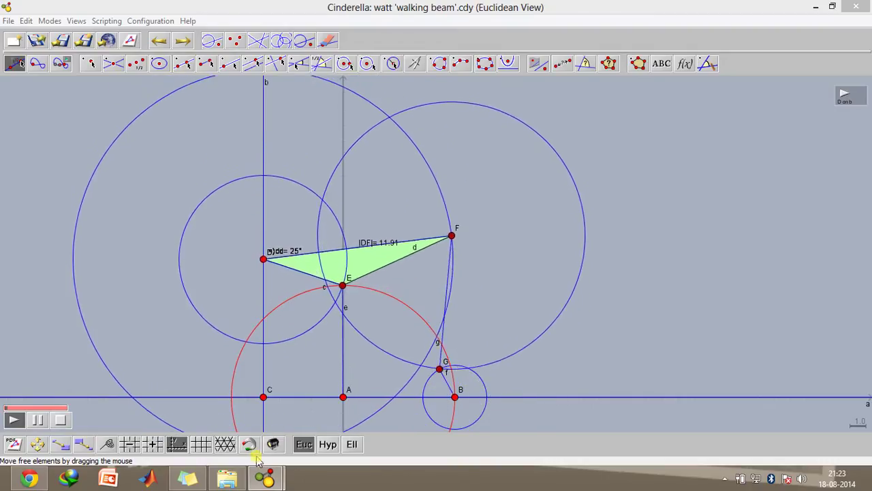
Bring up the blank Unnamed construction from Cinderella's taskbar window previews.
mouse_move(265, 478)
click(368, 416)
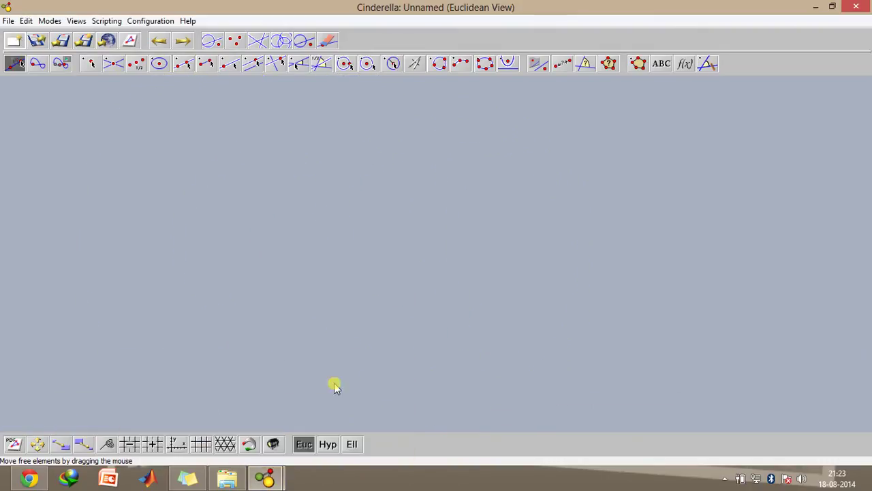
Show the coordinate axes and pan the origin toward the canvas centre.
click(180, 443)
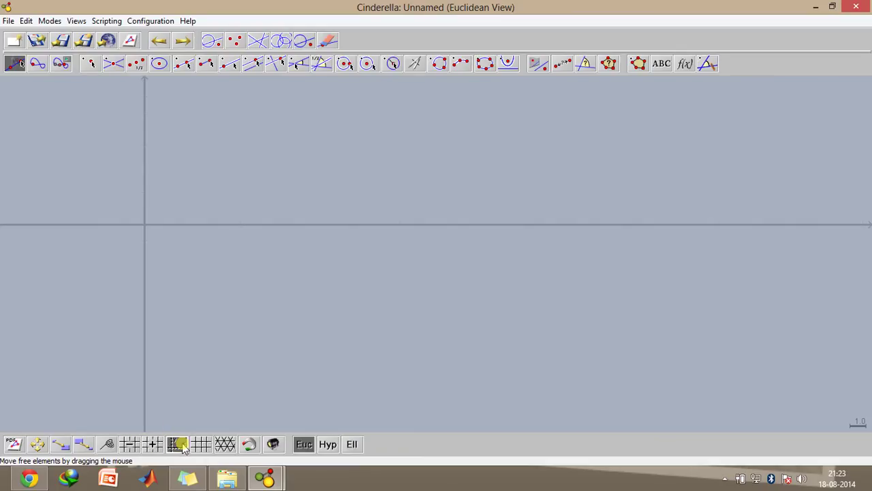
click(38, 444)
drag(143, 327, 284, 377)
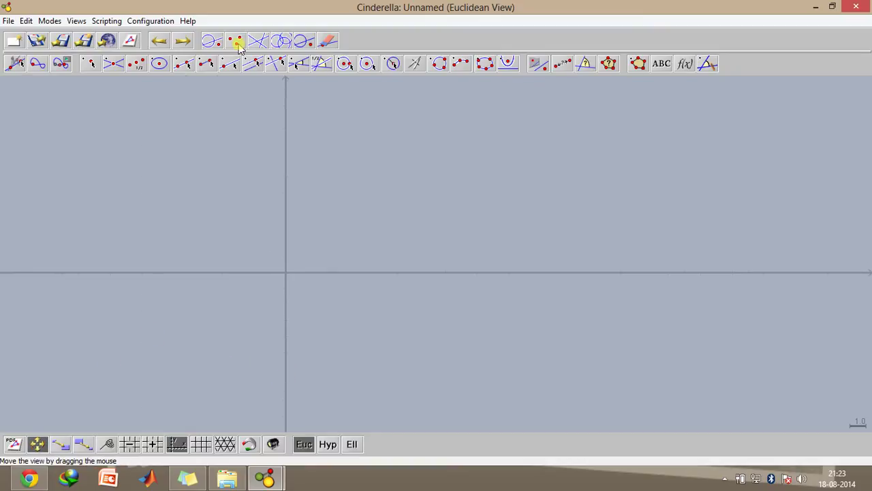
Place point A at the origin with line a through it.
click(300, 64)
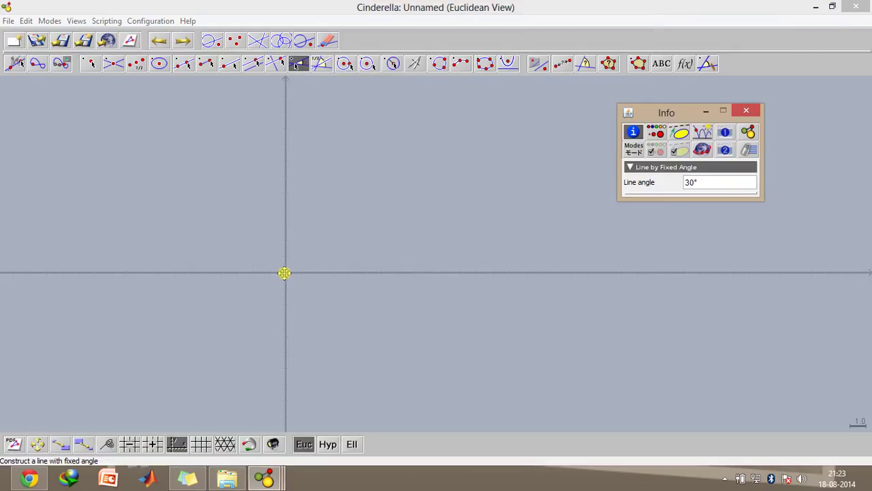
click(746, 110)
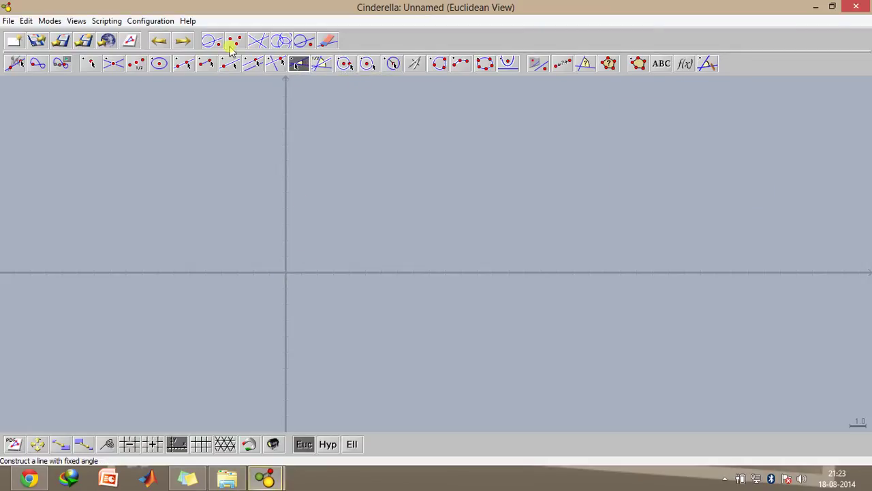
click(230, 62)
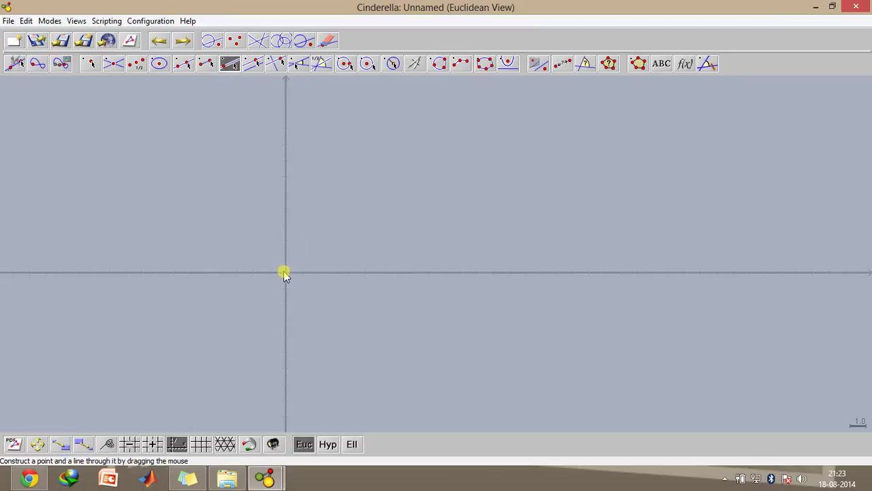
drag(286, 273, 370, 261)
Set line a's angle to 0 so it is horizontal.
right_click(370, 262)
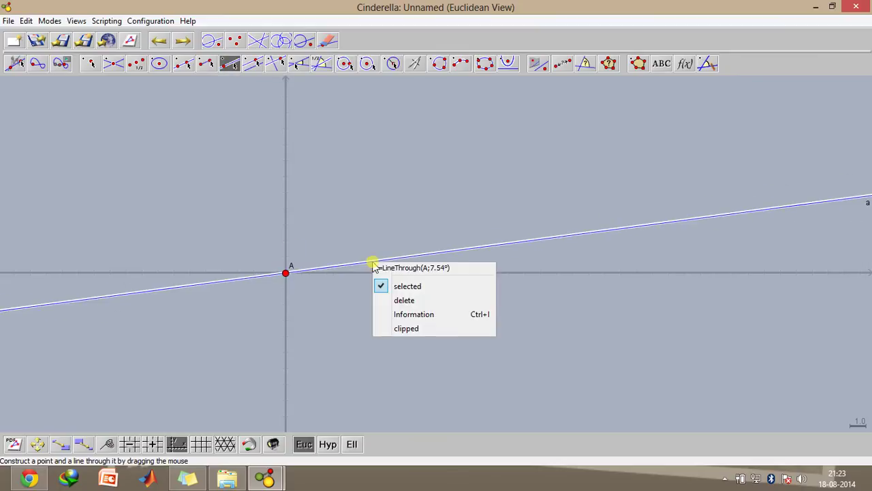
click(420, 311)
click(633, 131)
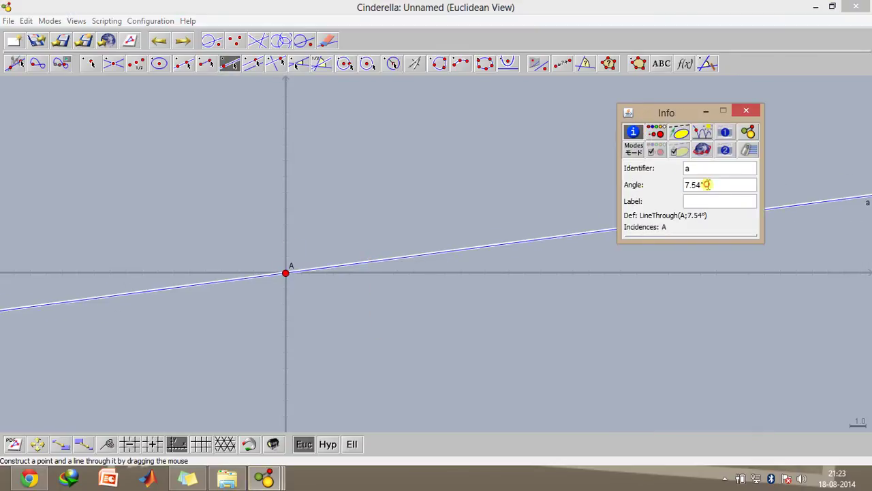
drag(706, 184, 642, 185)
text(0)
key(Return)
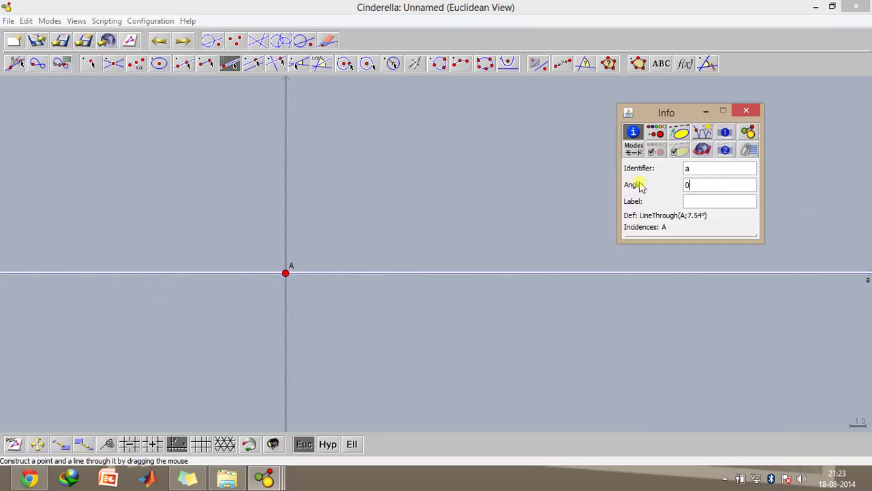
click(746, 112)
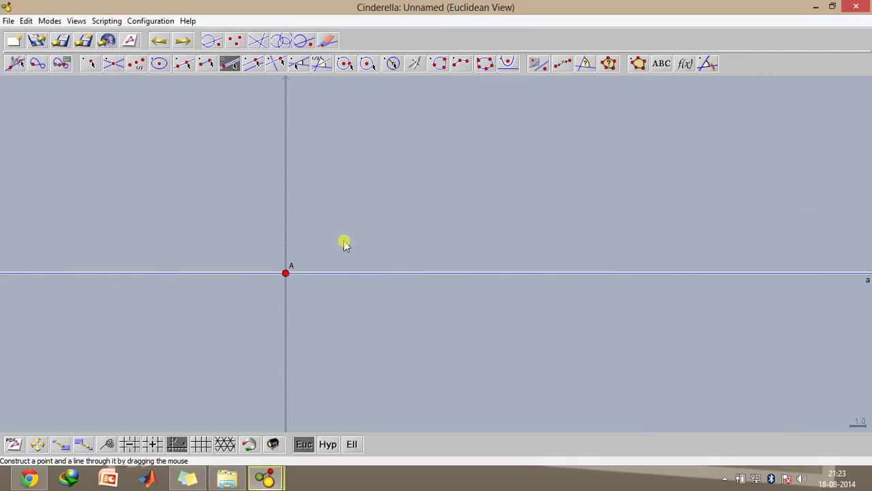
Check point A's position at [0,0], then switch to the walking beam file.
right_click(286, 275)
click(313, 307)
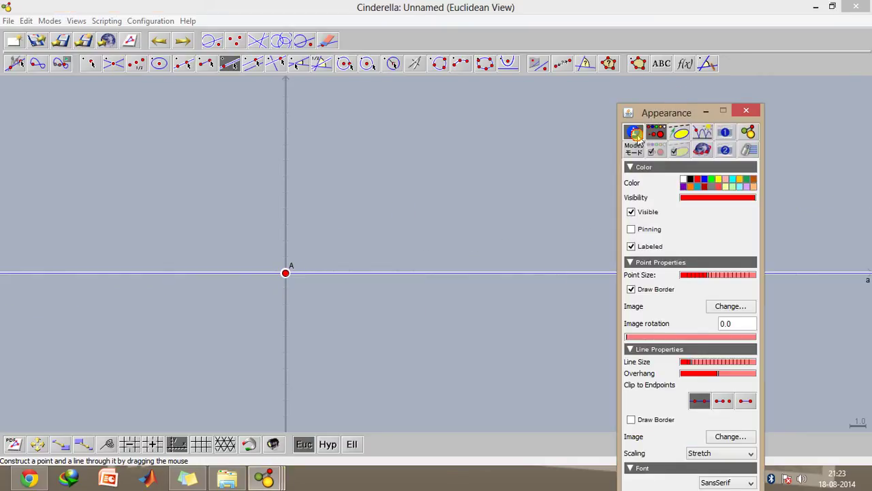
click(635, 134)
drag(711, 185, 694, 185)
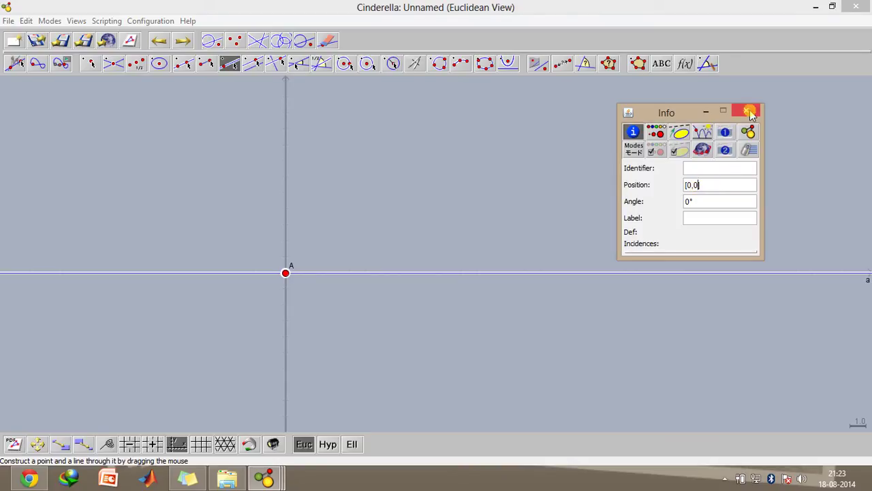
click(749, 112)
mouse_move(265, 477)
click(184, 410)
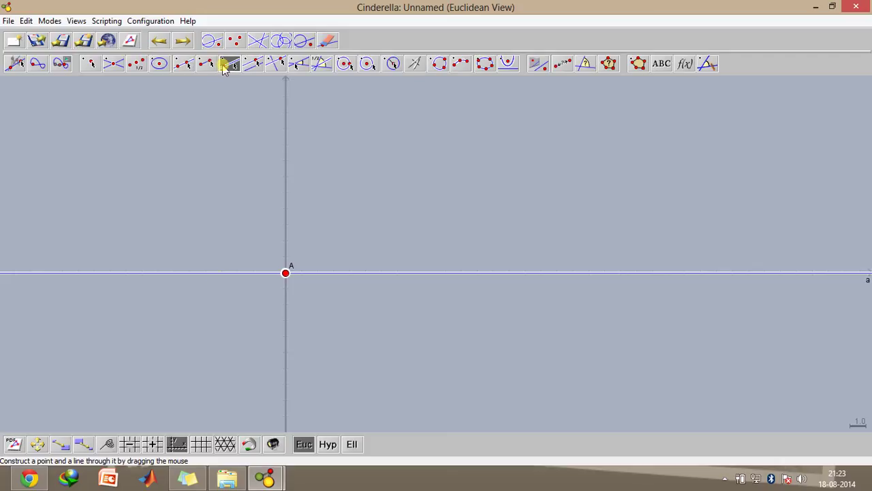
Place point B on line a with a vertical line b at exactly 90°.
drag(190, 272, 191, 198)
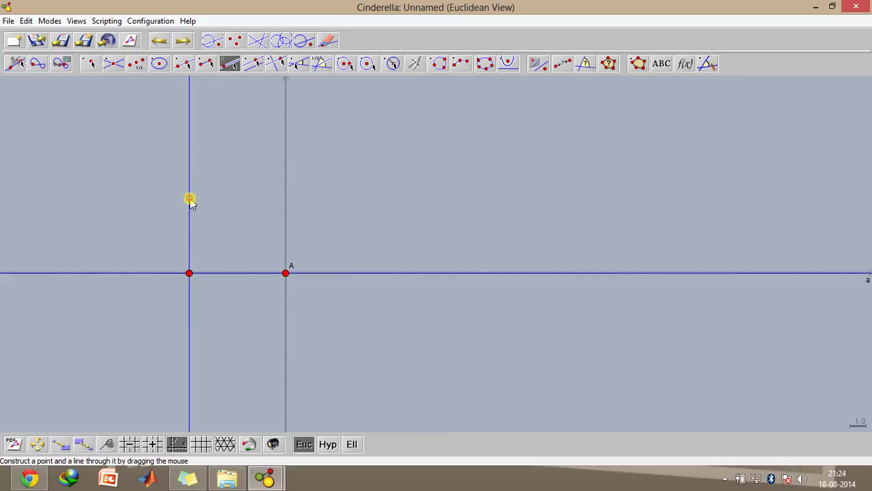
right_click(190, 199)
click(224, 251)
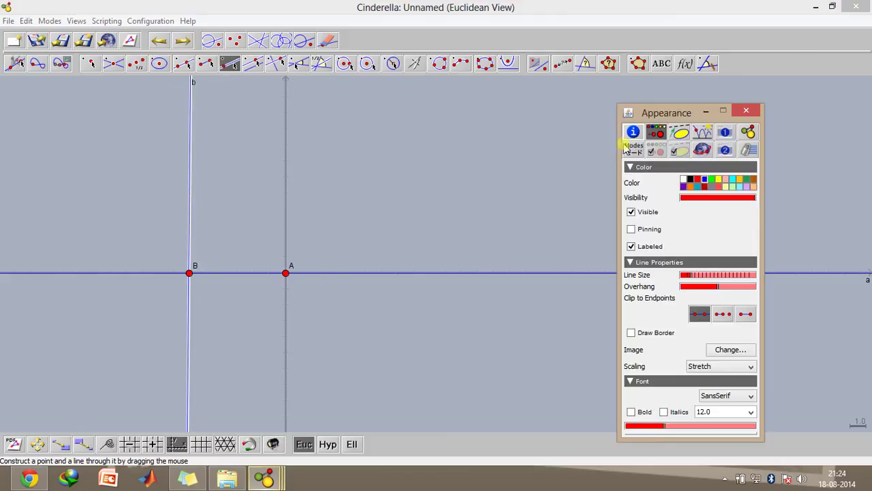
drag(709, 184, 668, 184)
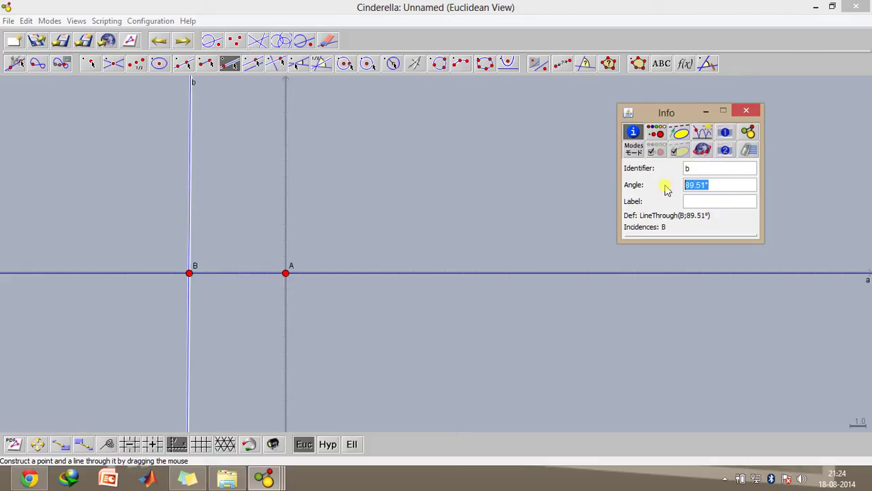
key(Return)
click(746, 110)
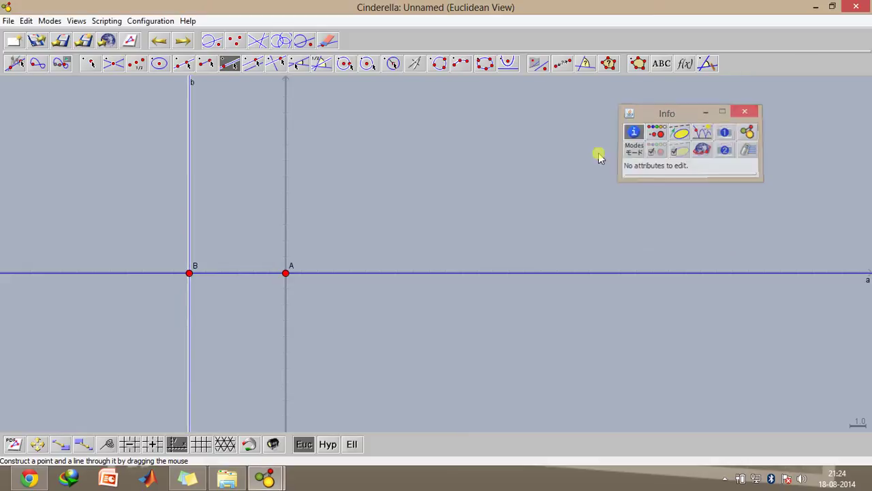
Move point B to position [-5,0].
right_click(189, 276)
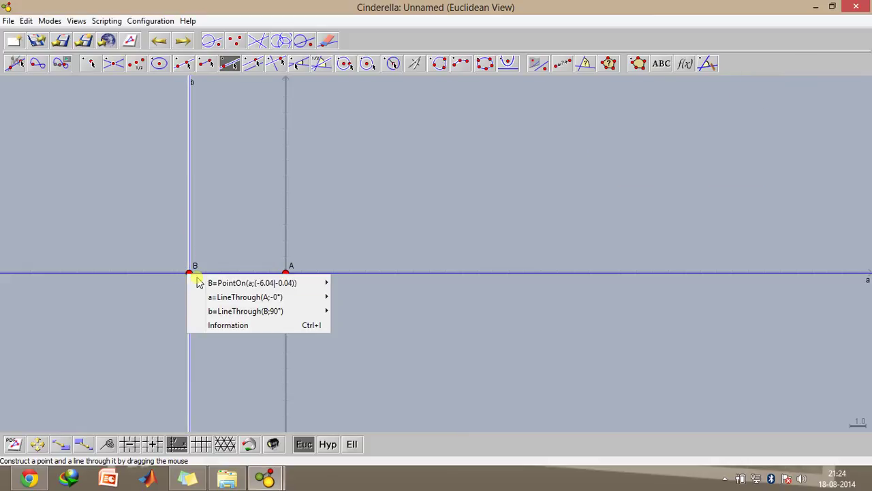
click(218, 323)
click(633, 133)
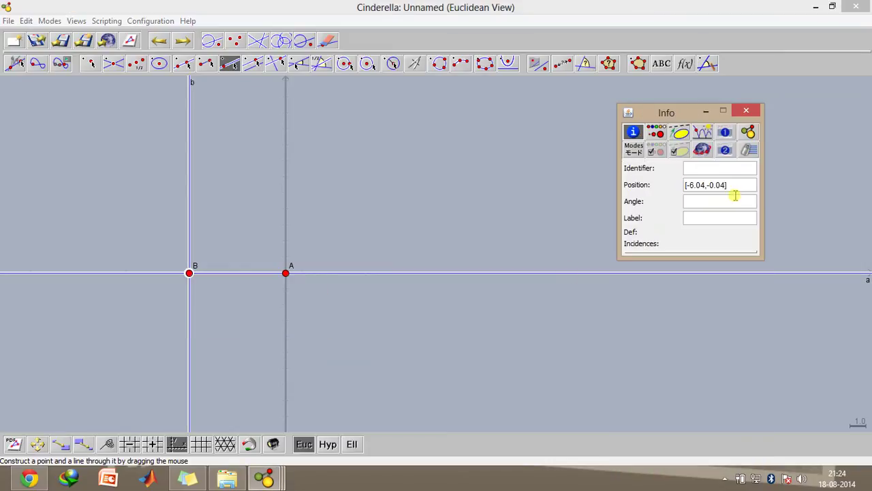
drag(724, 185, 691, 186)
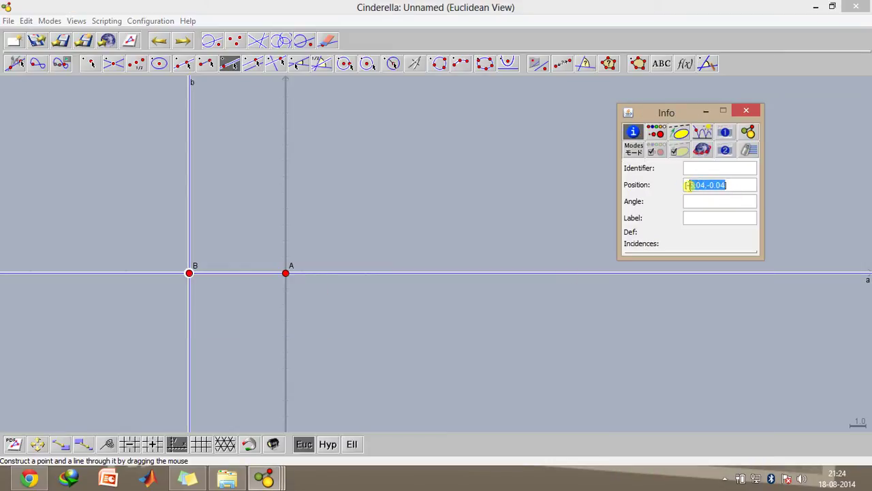
text(5.)
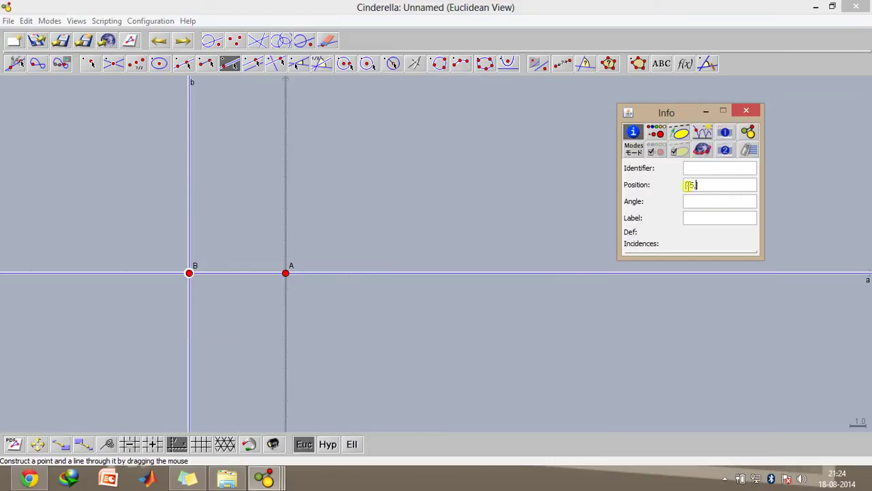
text(,0])
key(Return)
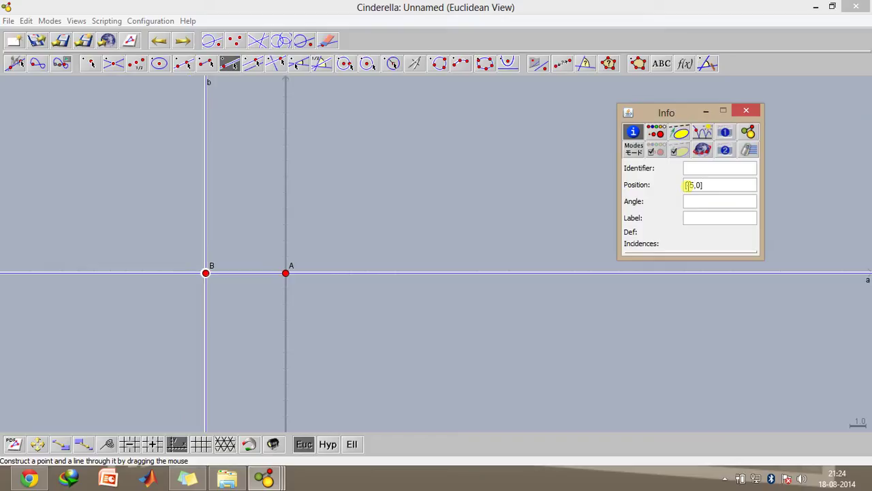
click(749, 110)
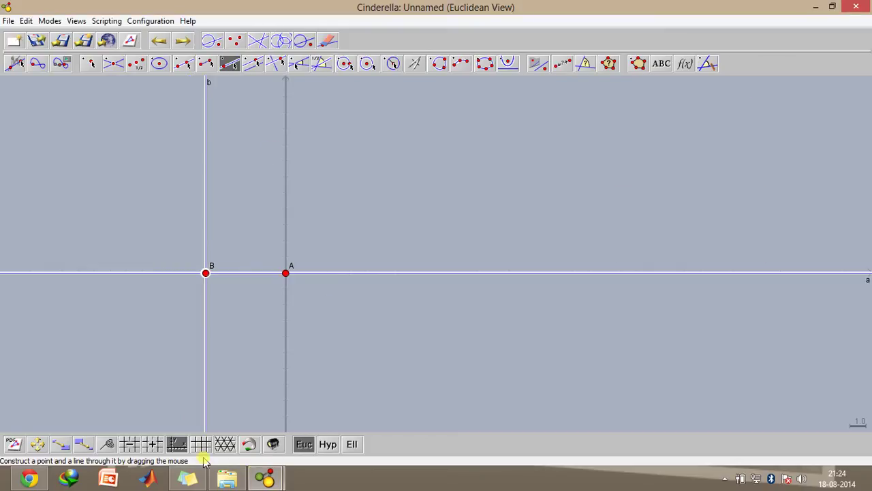
After checking the reference file, draw a circle around new point C on line a.
click(265, 478)
click(175, 430)
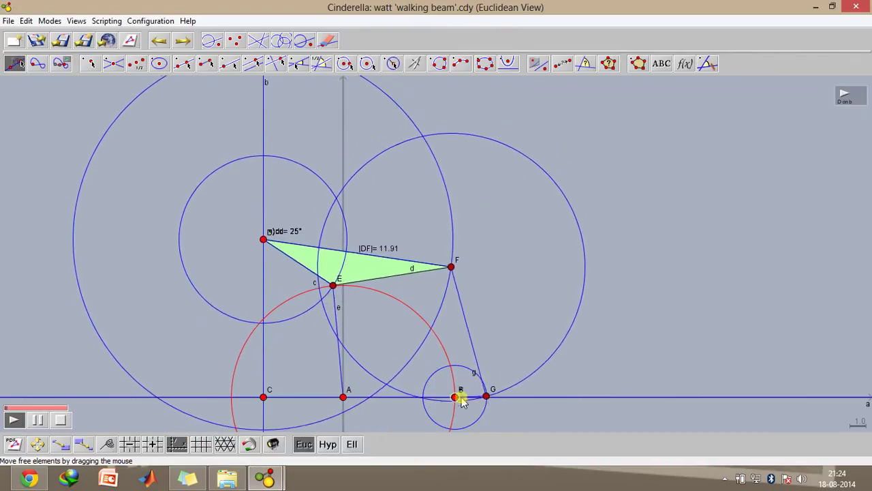
key(alt+Tab)
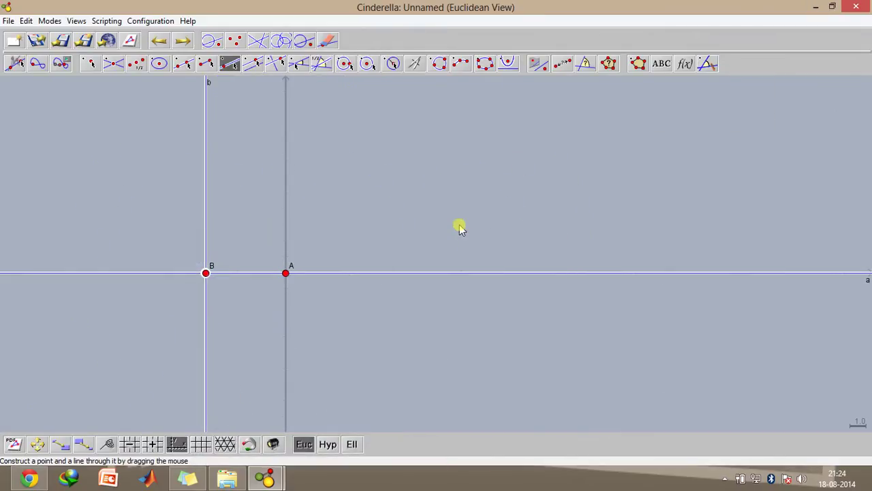
click(91, 64)
click(365, 65)
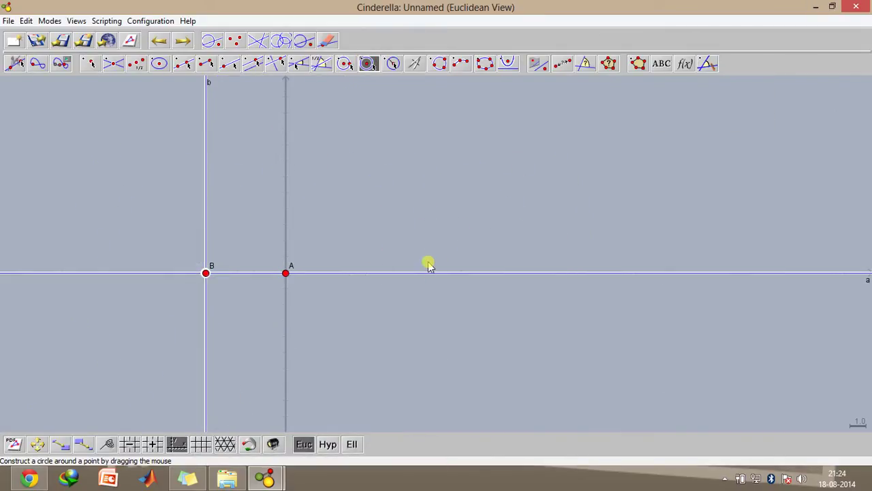
drag(426, 273, 421, 243)
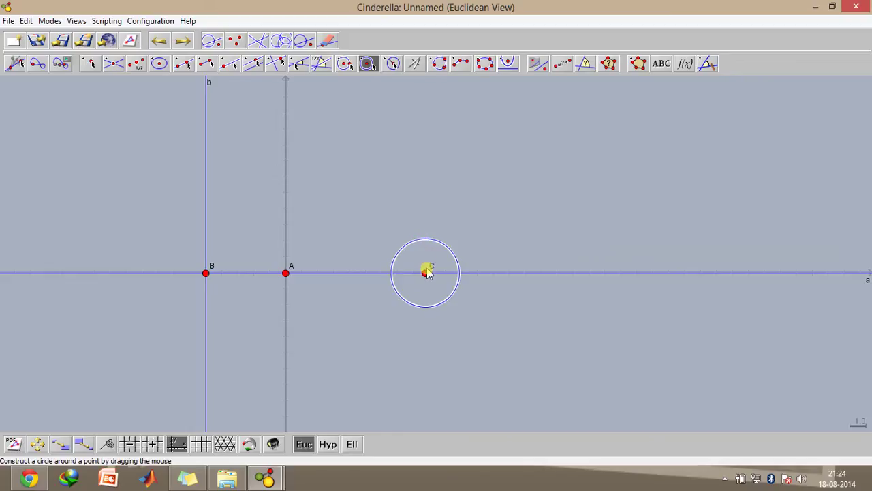
Move point C to position (4,0).
right_click(425, 273)
click(452, 306)
click(633, 132)
drag(721, 184, 686, 186)
text((4,0)
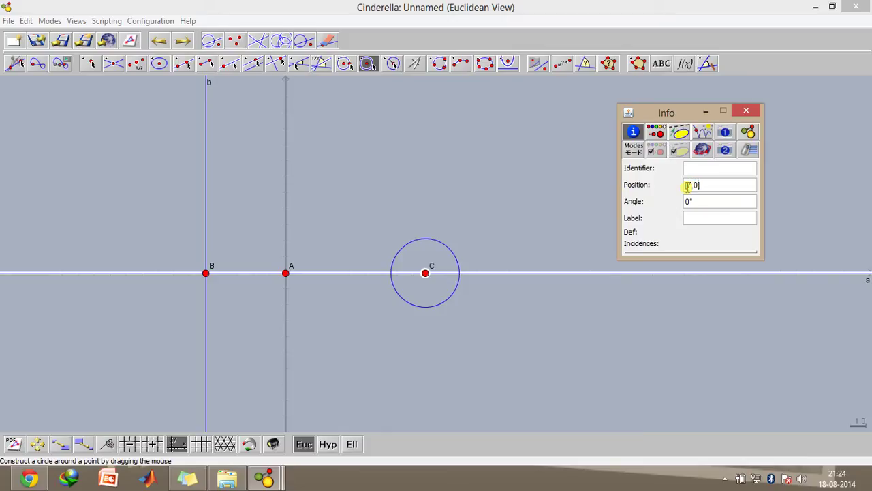
text())
key(Return)
click(746, 110)
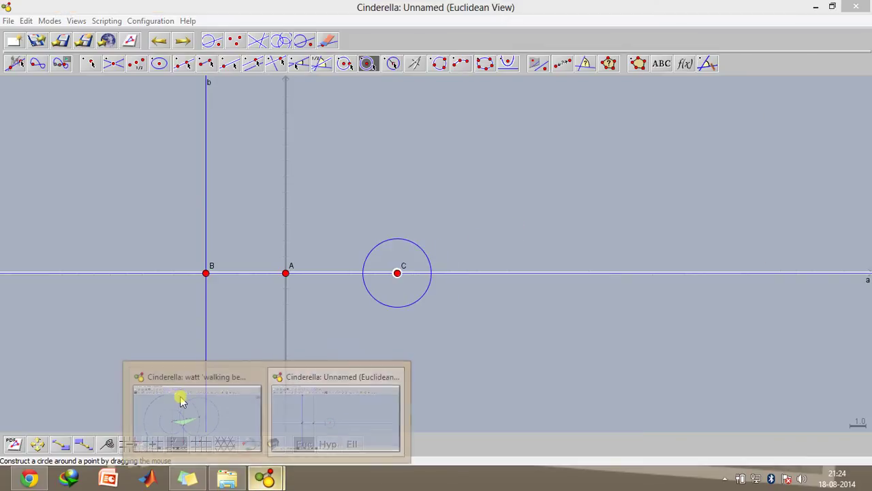
Change circle C0's radius from 2.14 to 2.
click(171, 389)
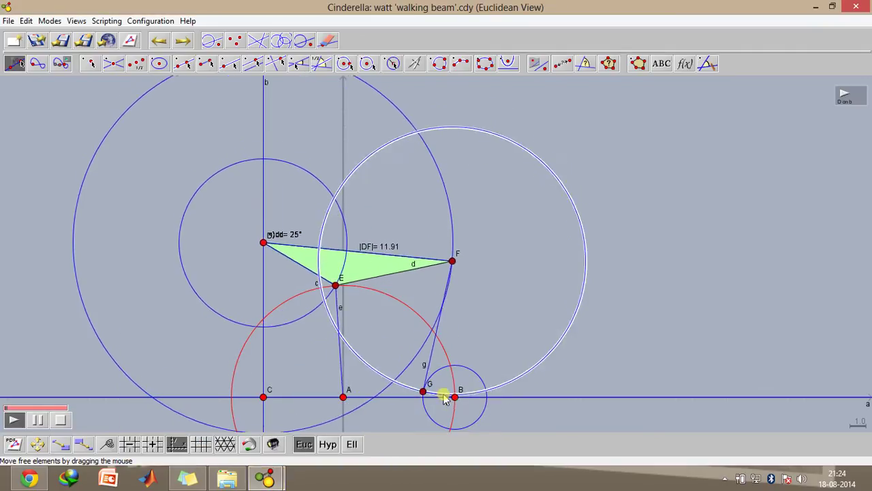
key(alt+F4)
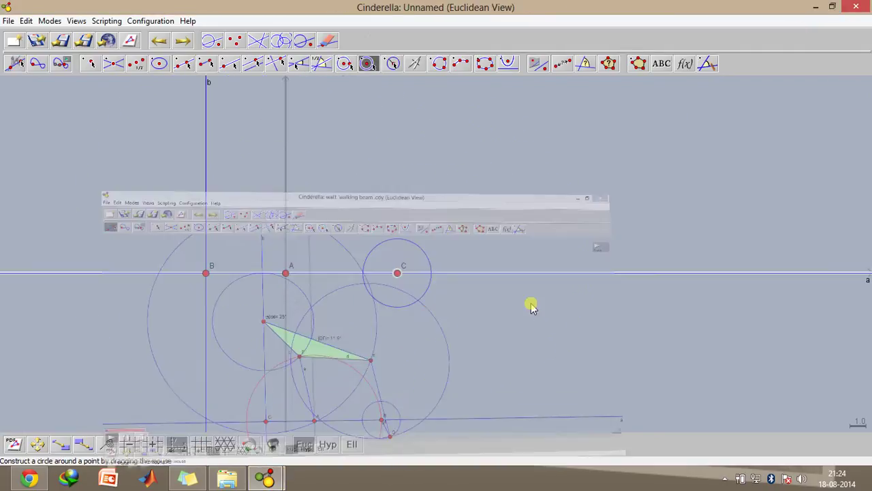
right_click(407, 244)
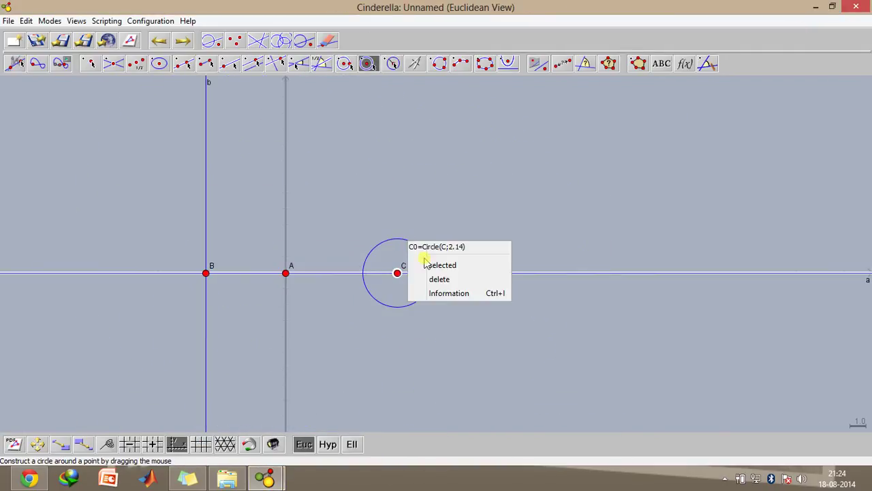
click(425, 292)
click(638, 132)
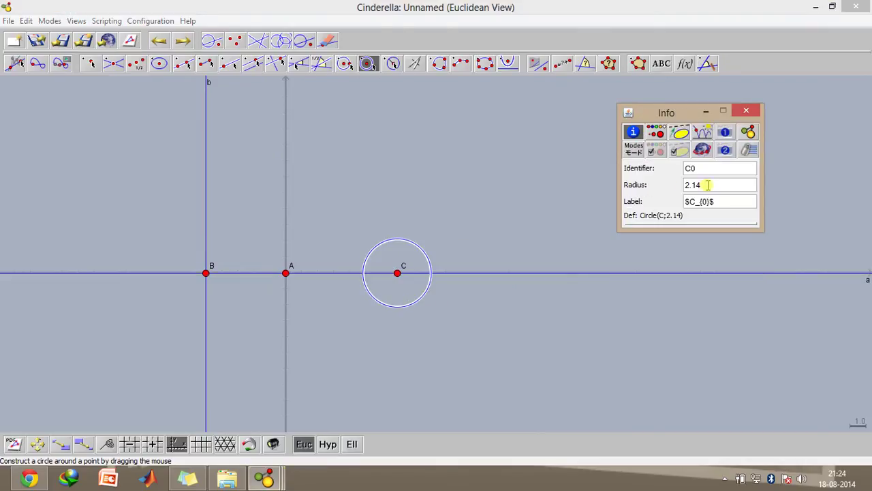
drag(708, 185, 659, 190)
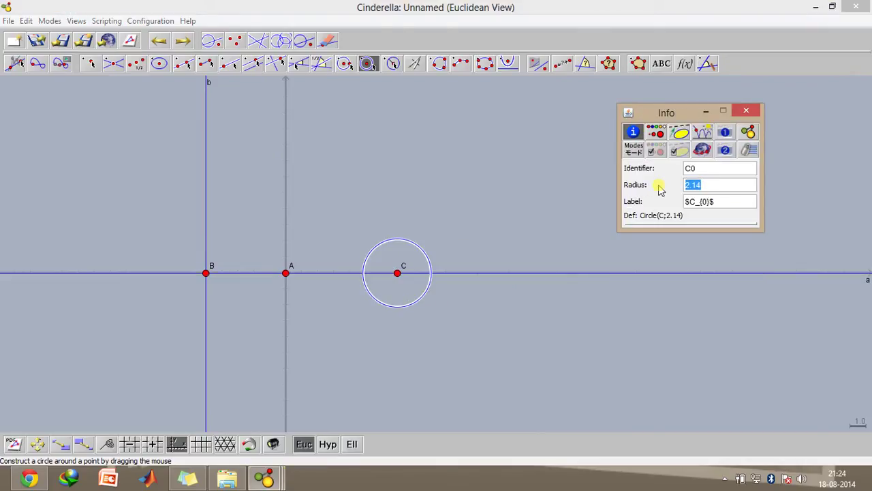
text(2)
click(746, 110)
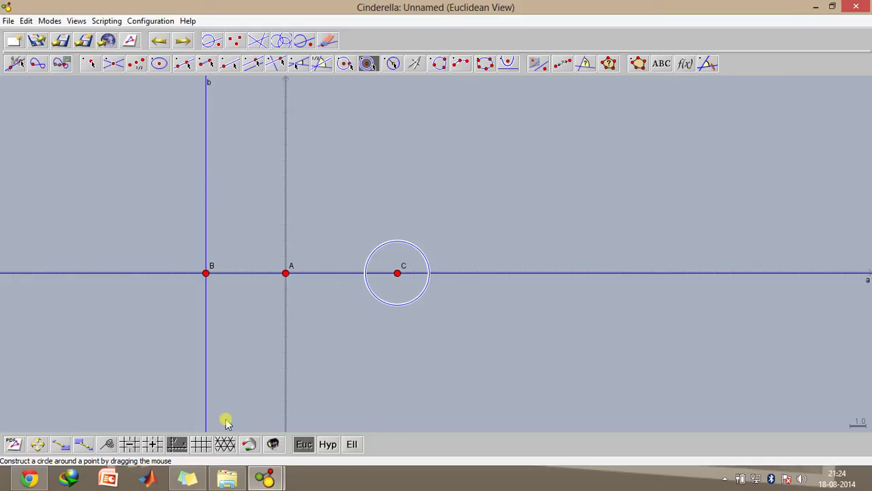
mouse_move(264, 477)
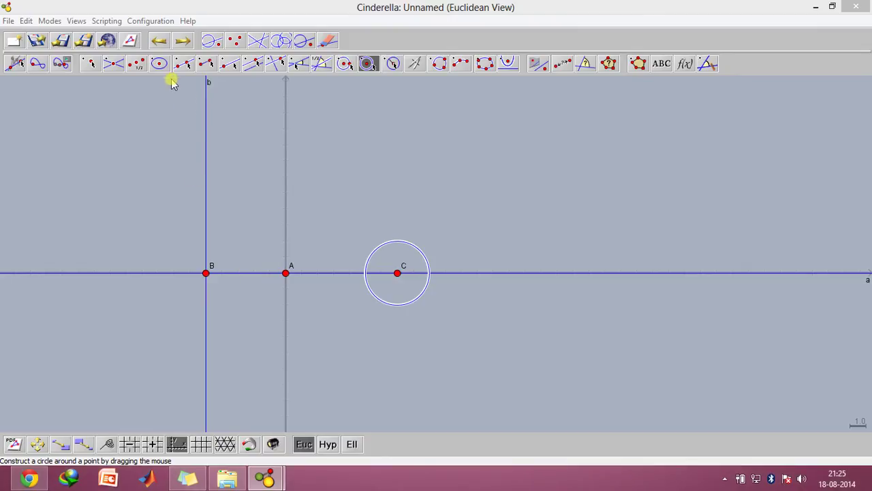
Place point D on line b above B, then view the walking beam reference.
click(90, 61)
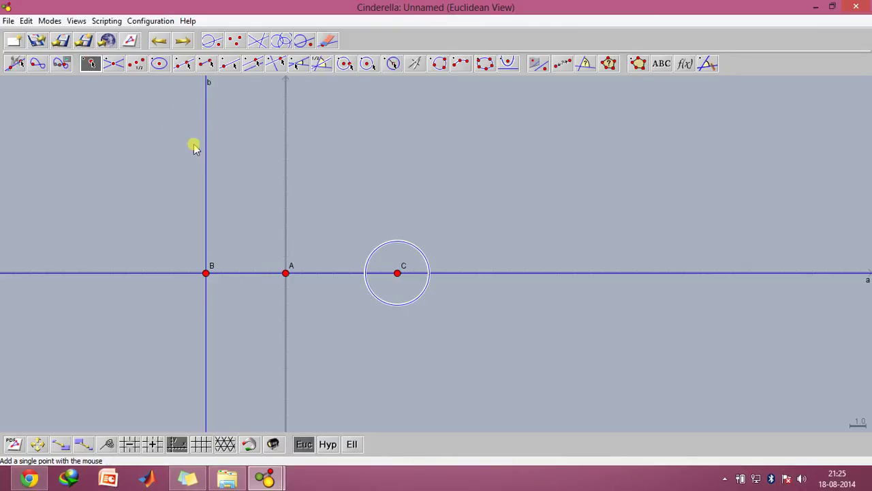
click(206, 139)
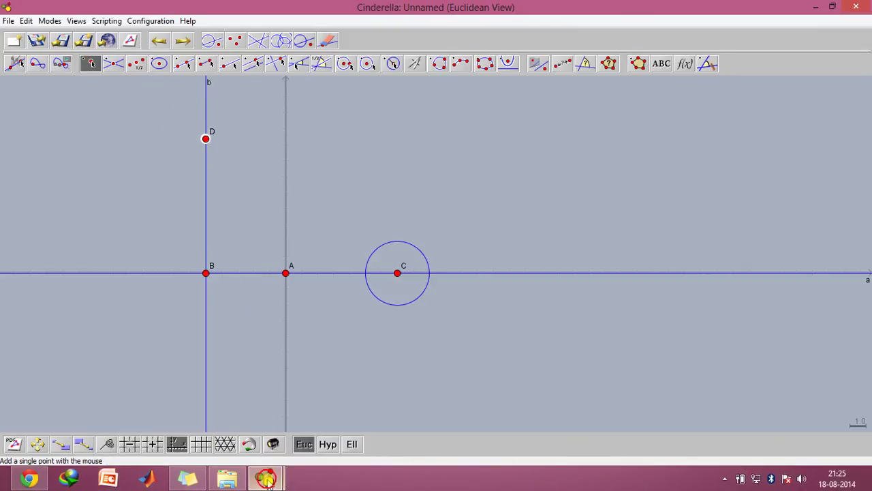
mouse_move(265, 477)
click(223, 425)
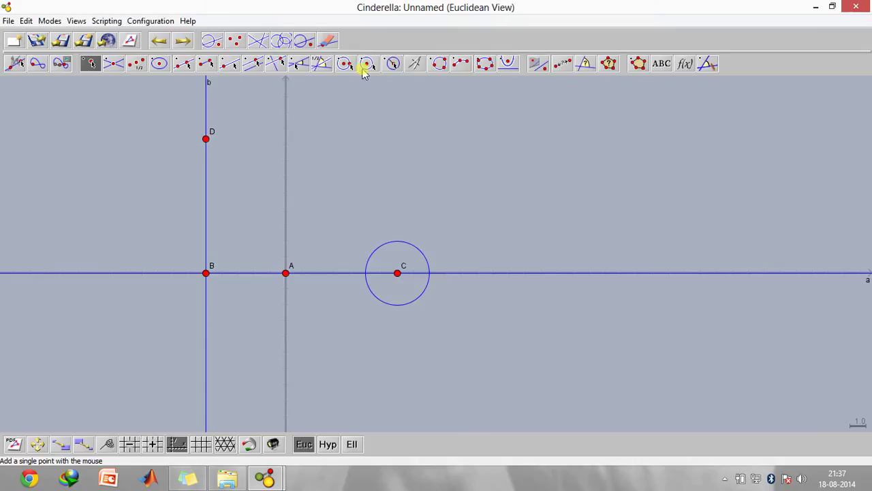
Draw a circle centred on D, comparing with the reference by dragging its point D.
click(366, 67)
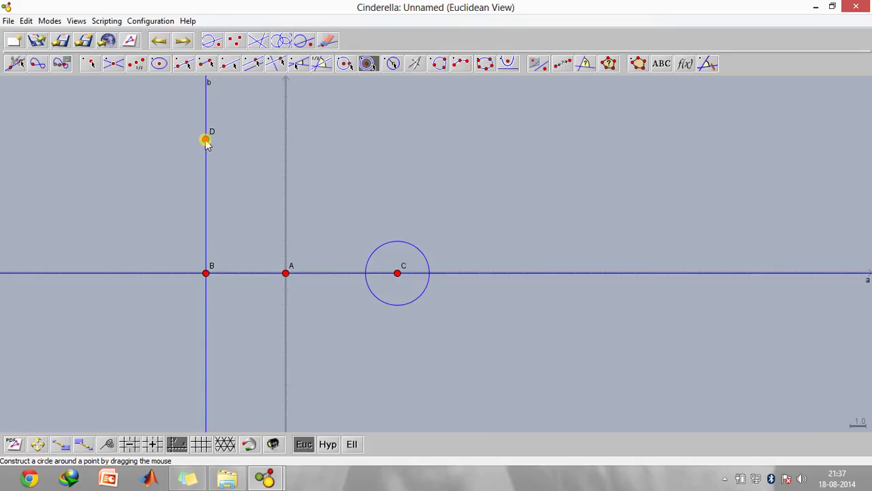
drag(205, 140, 111, 116)
mouse_move(265, 478)
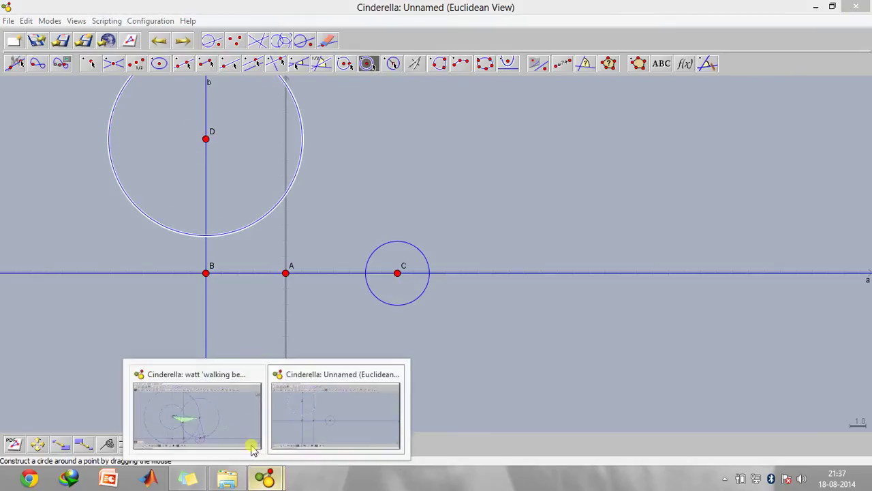
click(238, 432)
drag(263, 253, 267, 232)
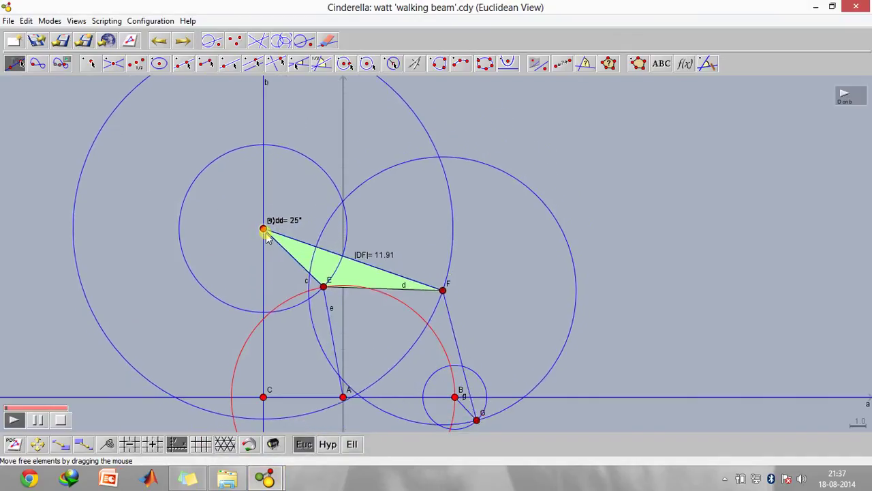
drag(323, 286, 343, 285)
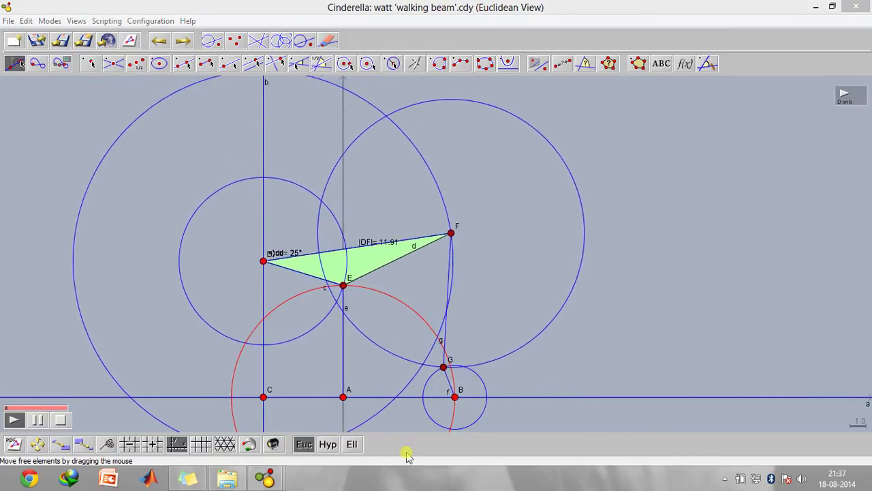
mouse_move(265, 478)
click(298, 429)
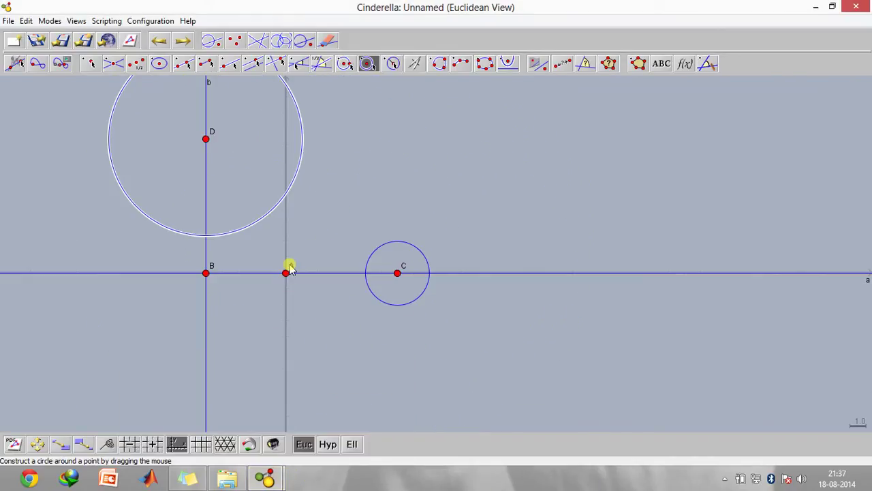
Change circle C1's radius from 6.07 to 5.25.
right_click(302, 133)
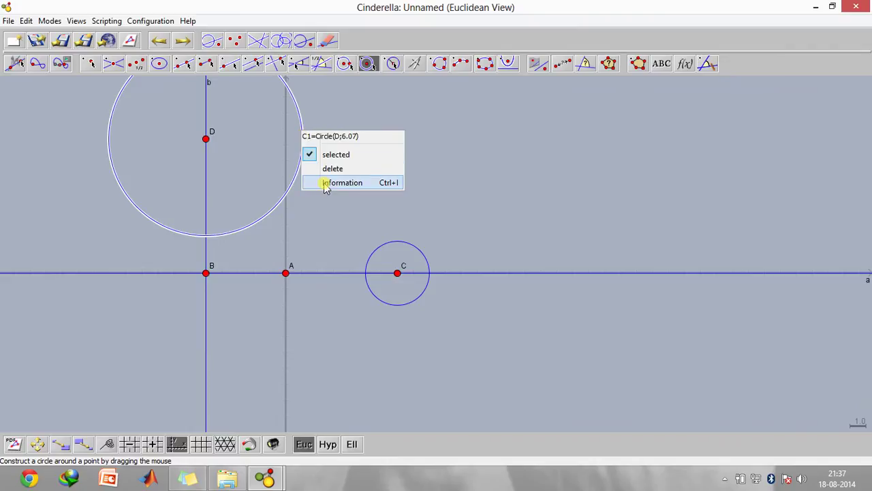
click(325, 183)
click(633, 131)
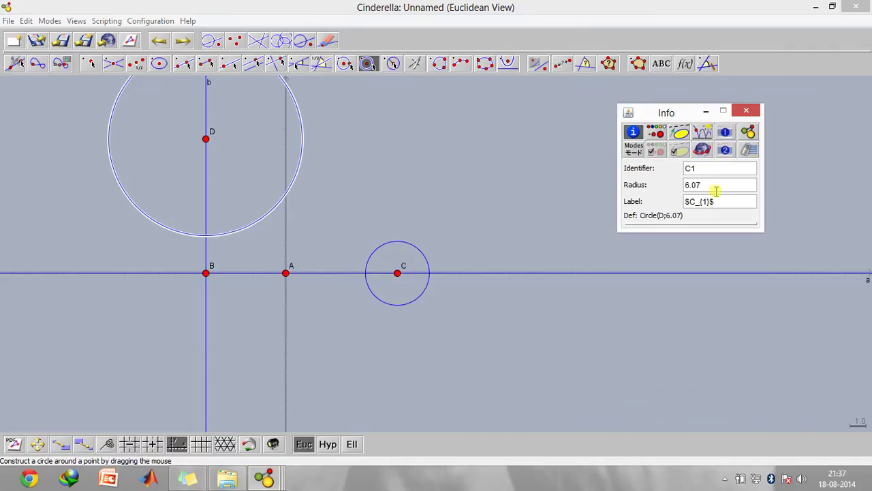
drag(714, 186, 671, 191)
key(Return)
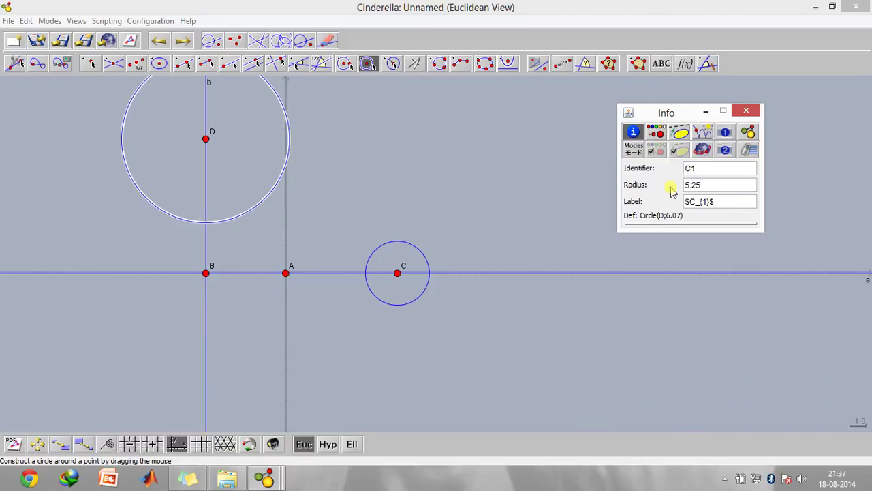
click(750, 110)
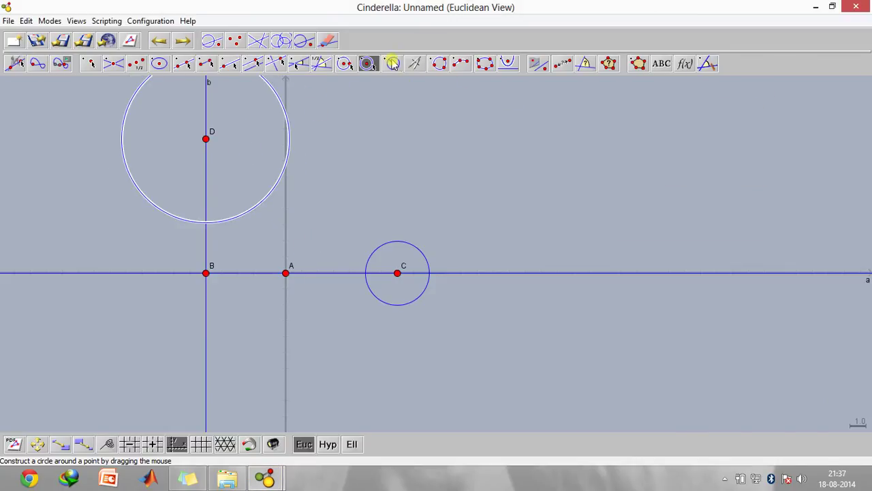
Draw a circle centred on A, then compare it with the walking beam reference.
drag(285, 273, 265, 171)
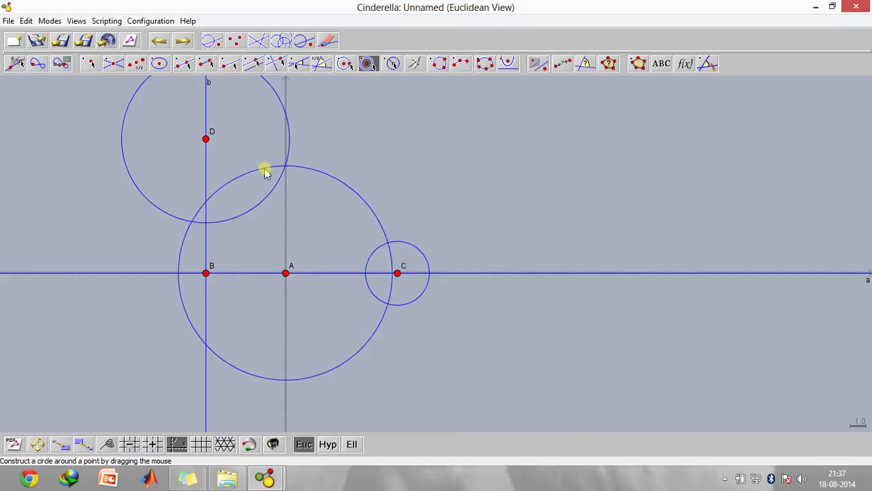
right_click(266, 171)
click(296, 219)
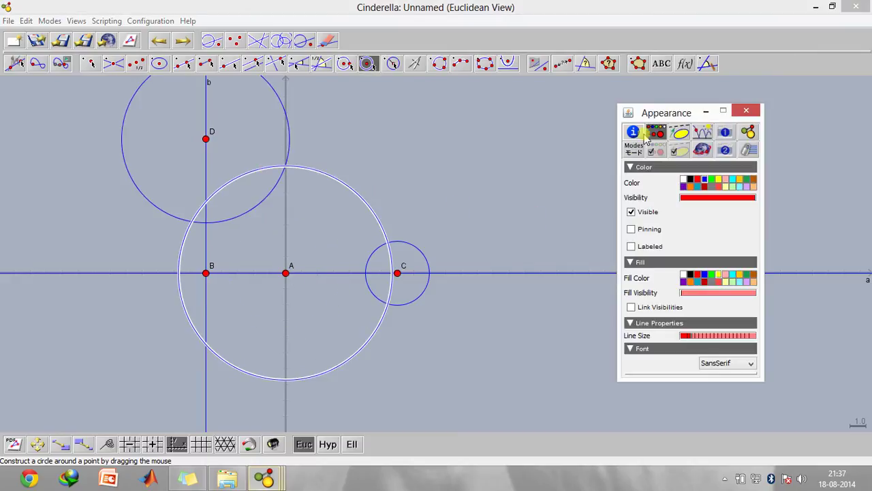
click(634, 132)
key(Escape)
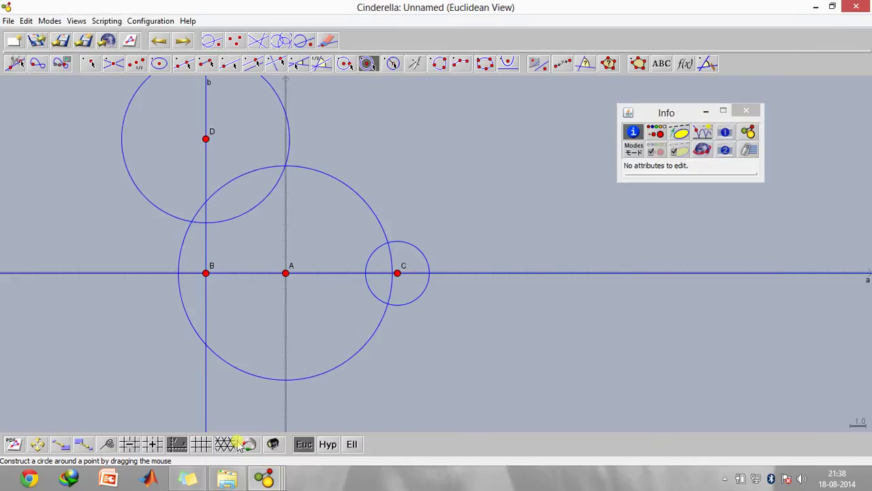
mouse_move(265, 479)
click(195, 429)
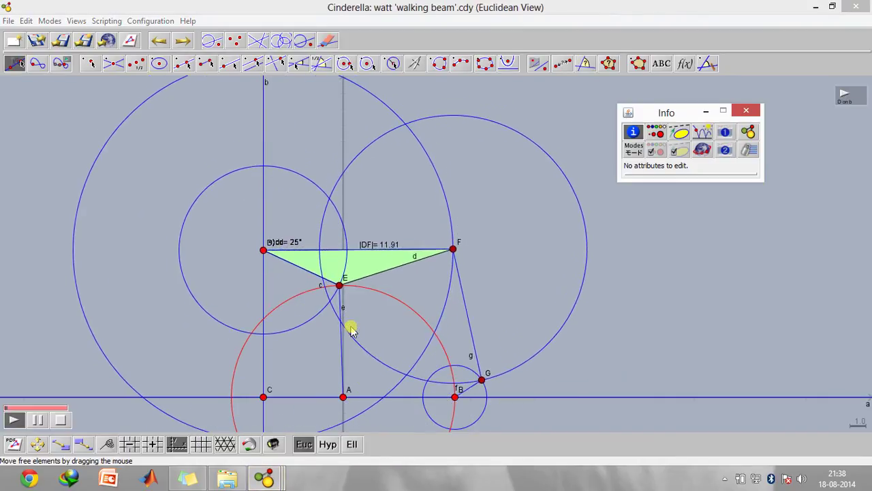
mouse_move(264, 479)
mouse_move(322, 450)
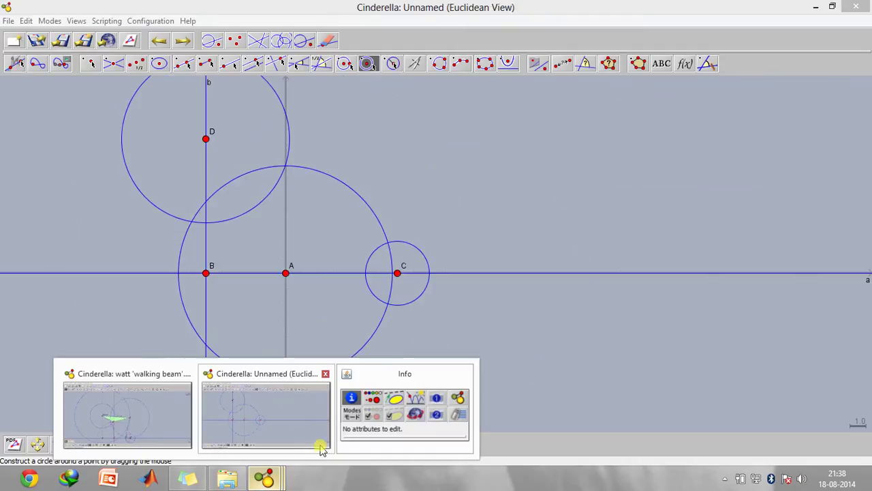
click(186, 414)
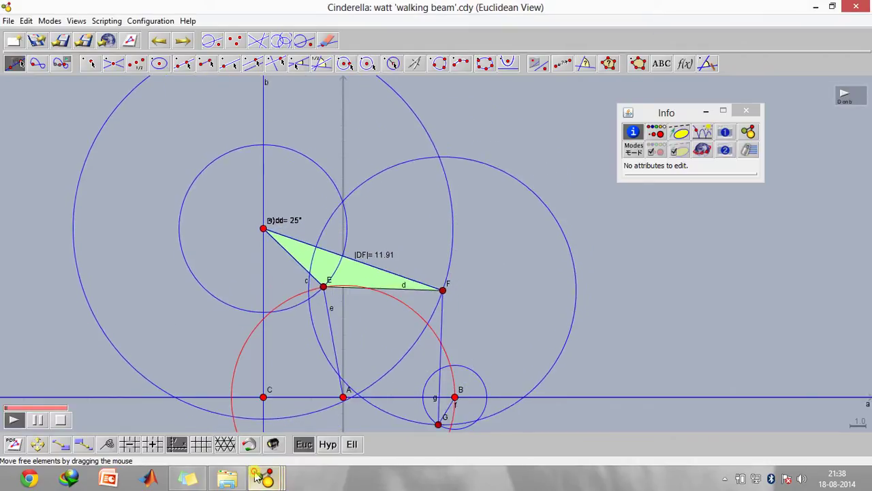
mouse_move(261, 477)
click(293, 424)
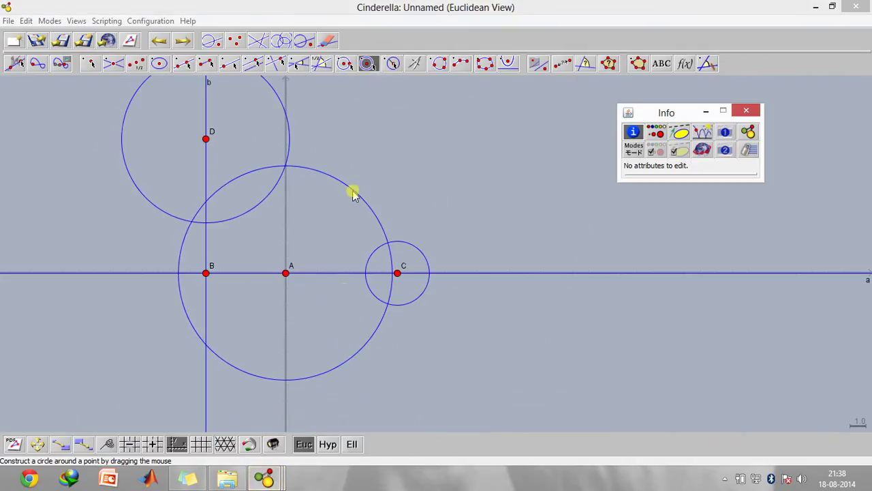
Change circle C2's radius from 6.69 to 7.
right_click(354, 194)
click(380, 232)
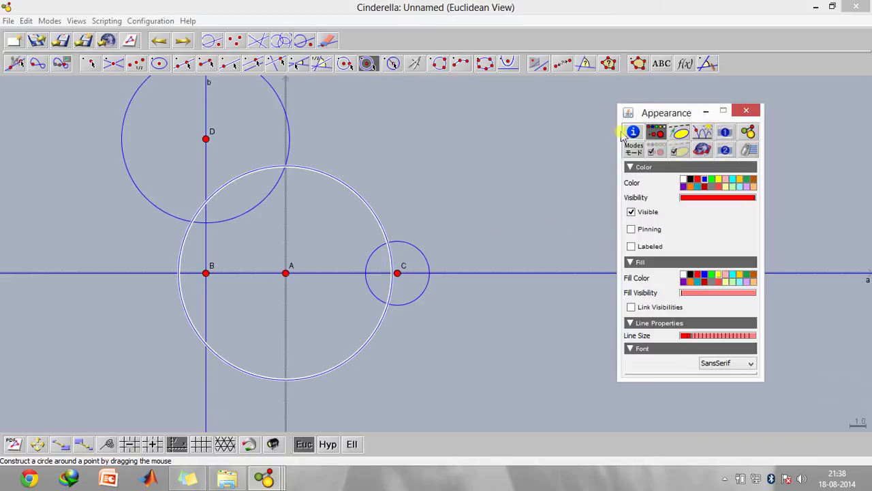
click(632, 133)
drag(722, 184, 642, 184)
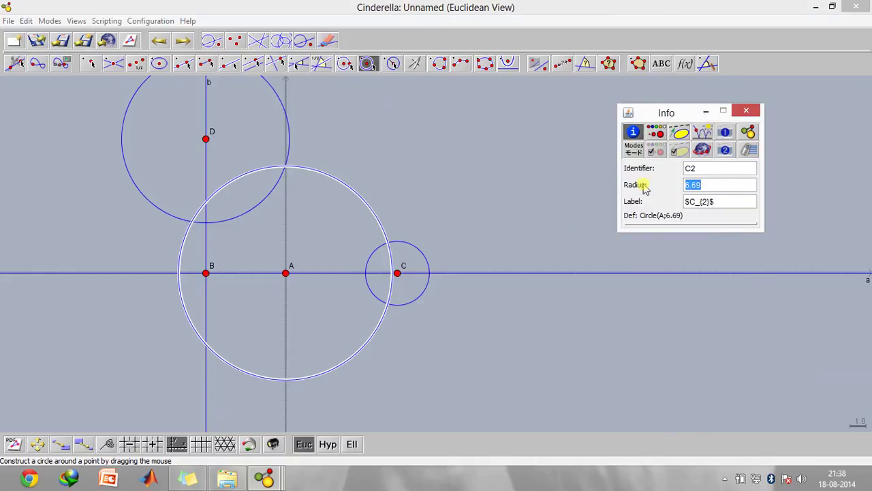
text(7)
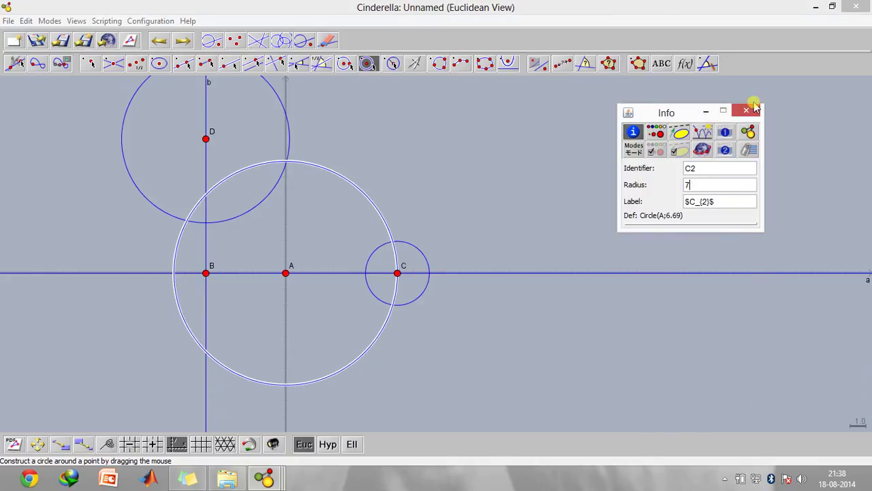
key(Return)
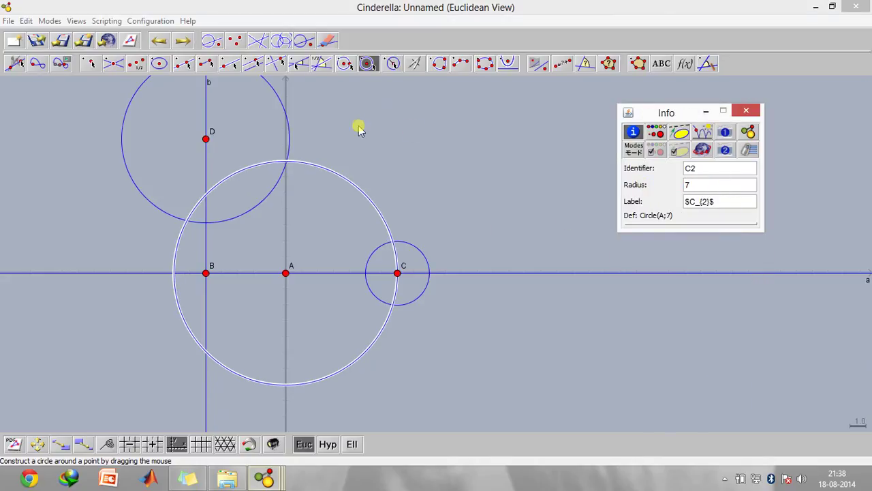
click(746, 112)
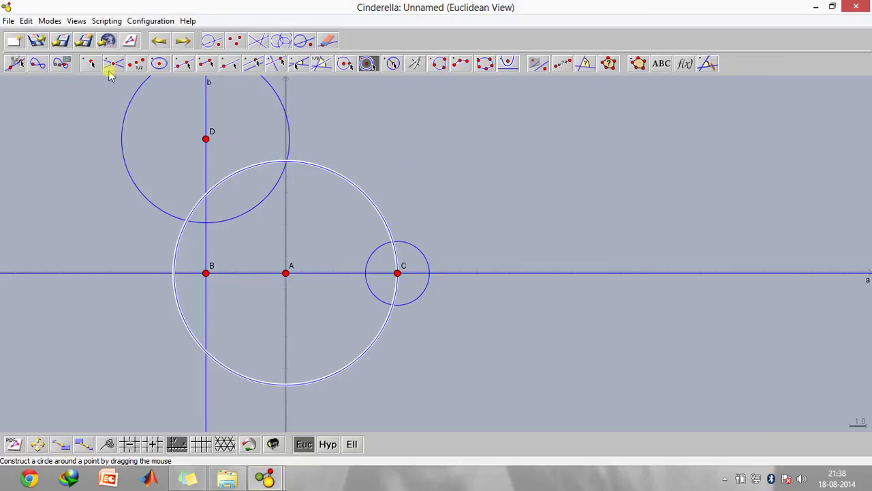
Mark point E where the circles around D and A intersect and draw segment A–E.
click(91, 63)
click(285, 163)
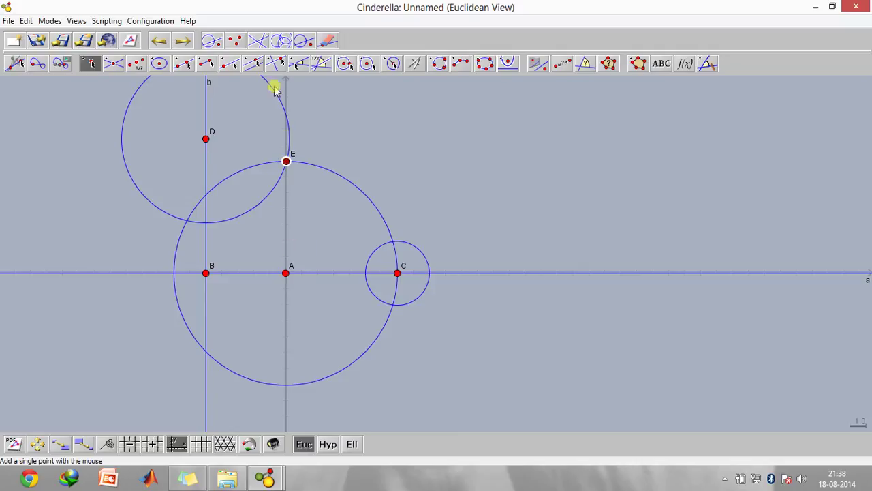
click(206, 63)
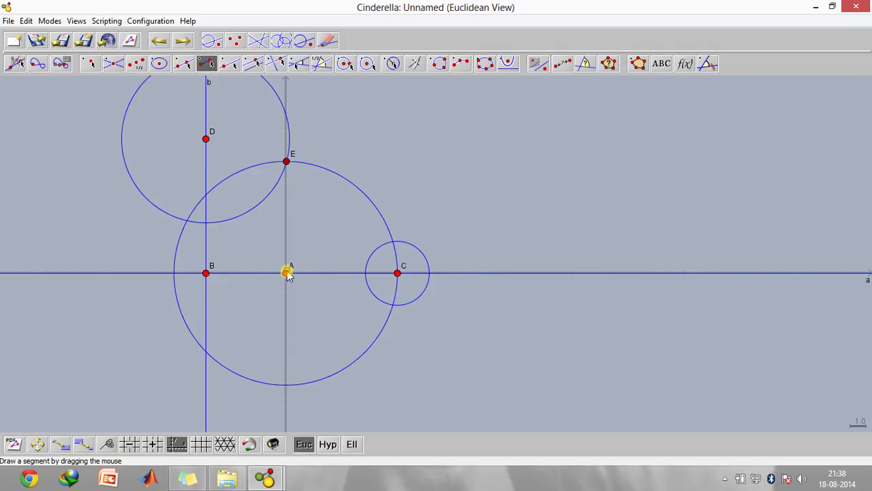
drag(285, 274, 289, 167)
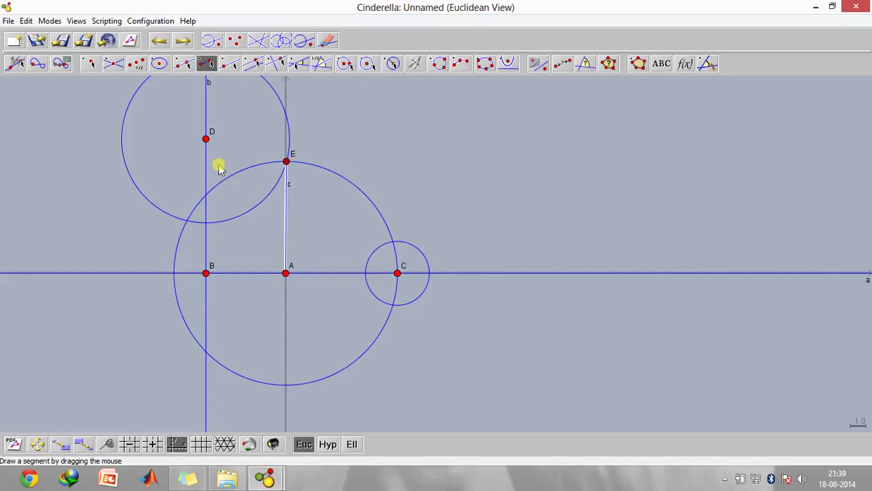
Compare against the walking beam reference file and return to the Unnamed construction.
mouse_move(276, 469)
click(205, 443)
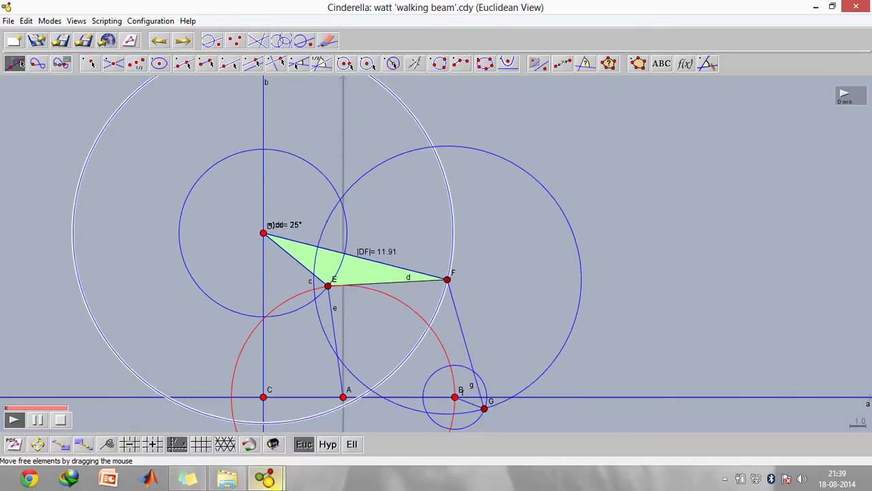
mouse_move(266, 477)
click(296, 419)
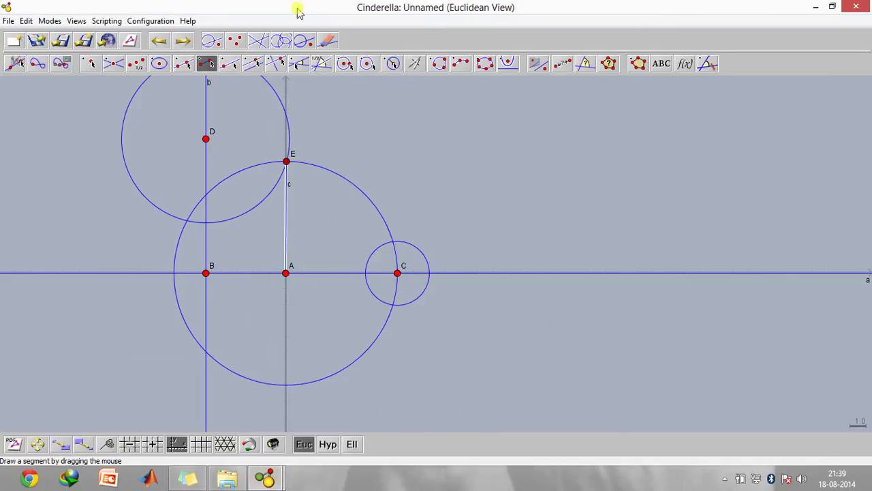
Draw circle C3 centred on D and give it radius 11.91.
click(366, 63)
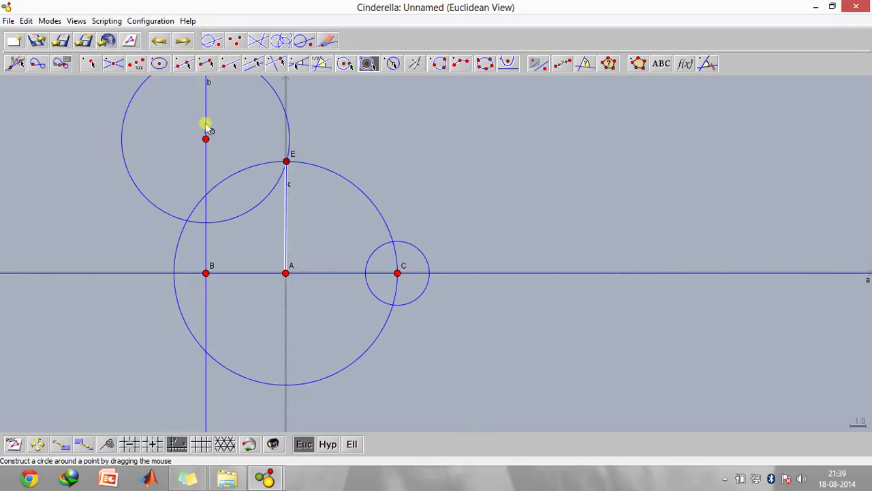
drag(206, 137, 374, 127)
right_click(375, 127)
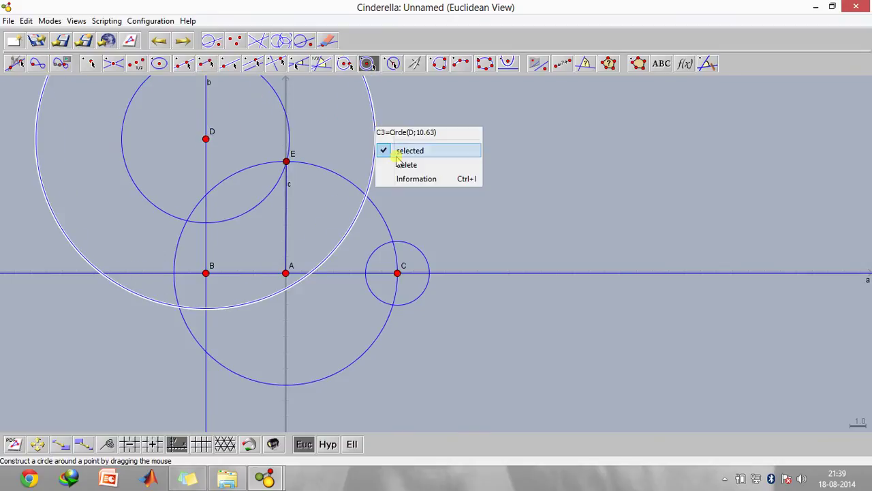
click(399, 179)
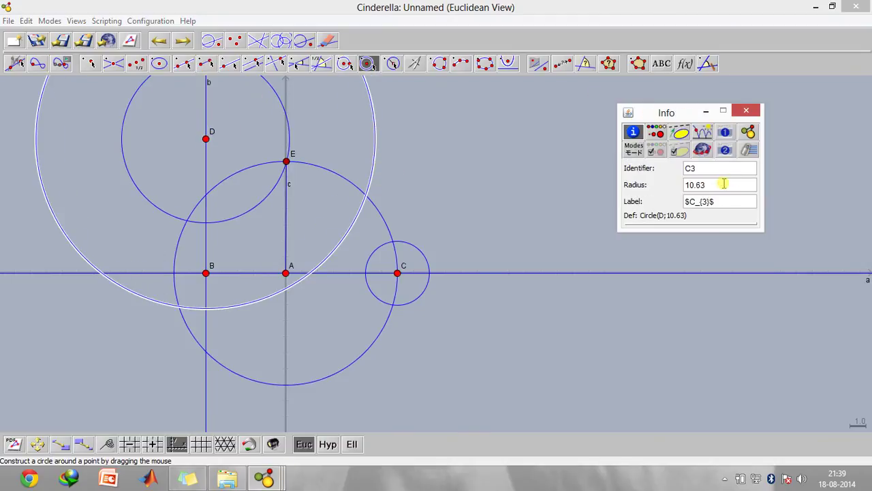
click(722, 184)
drag(730, 181, 673, 186)
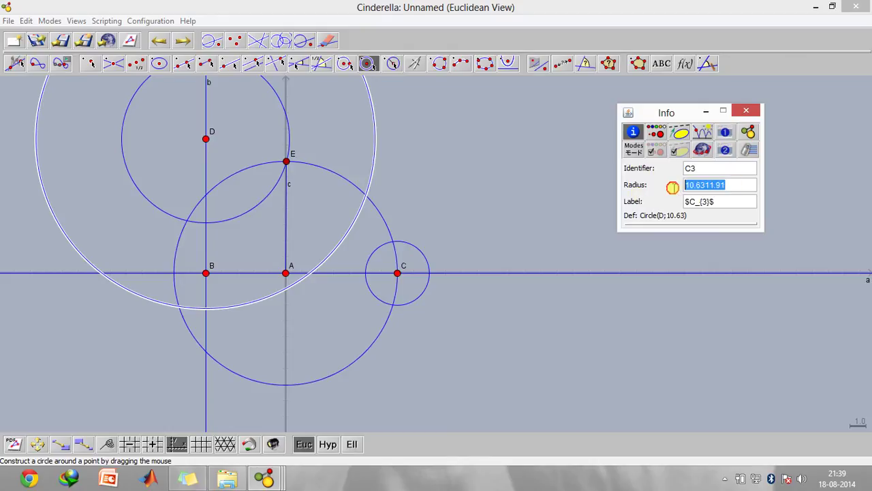
text(11)
key(Return)
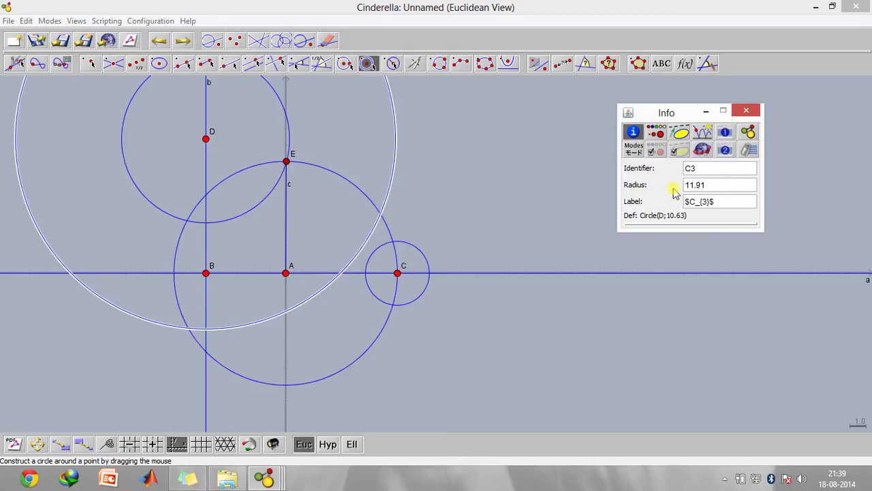
click(746, 113)
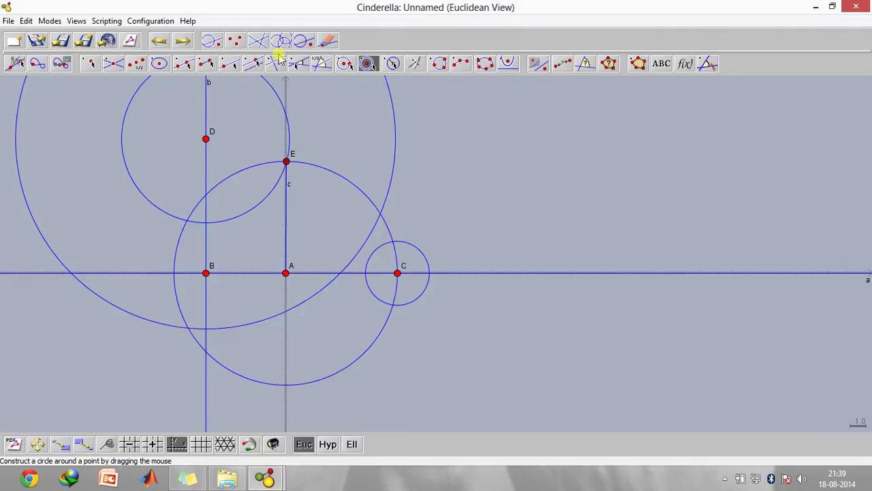
Draw segment d from D to E, checking it against the walking beam reference.
click(206, 63)
drag(206, 139, 286, 161)
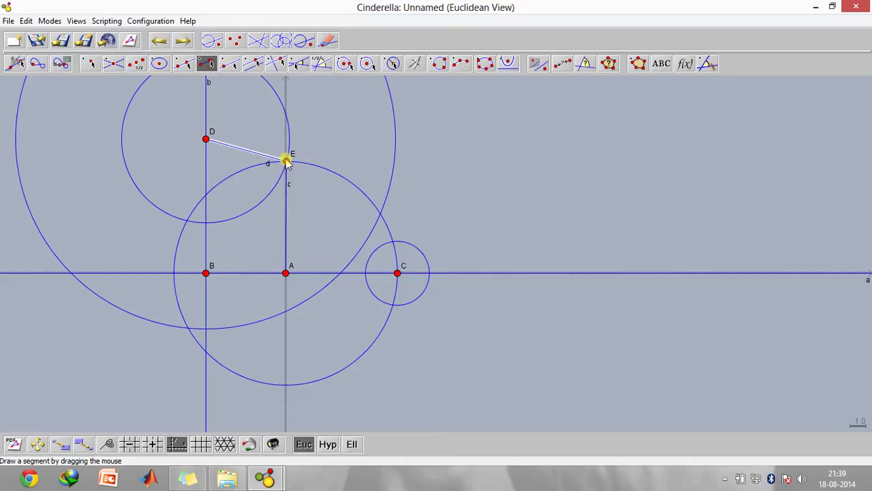
mouse_move(266, 478)
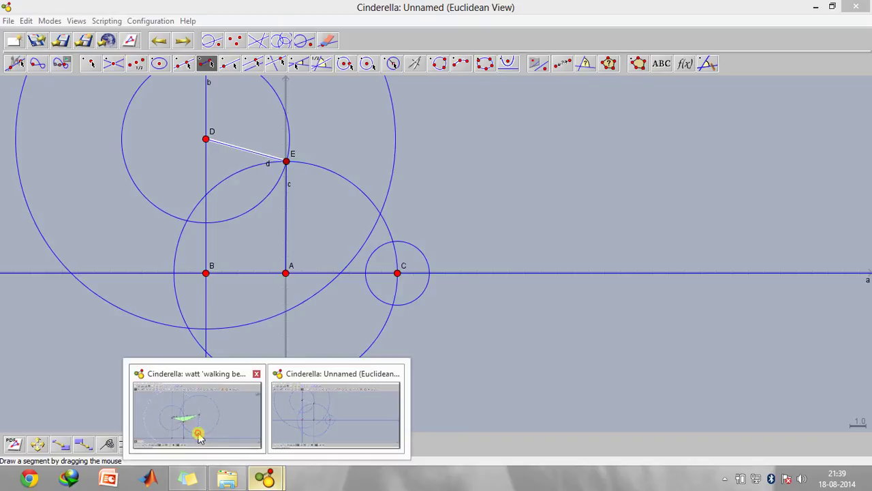
click(198, 436)
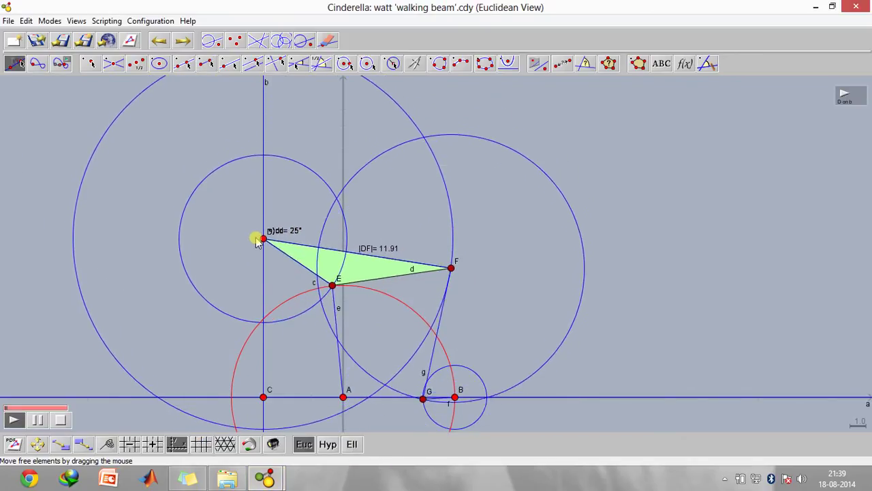
mouse_move(266, 478)
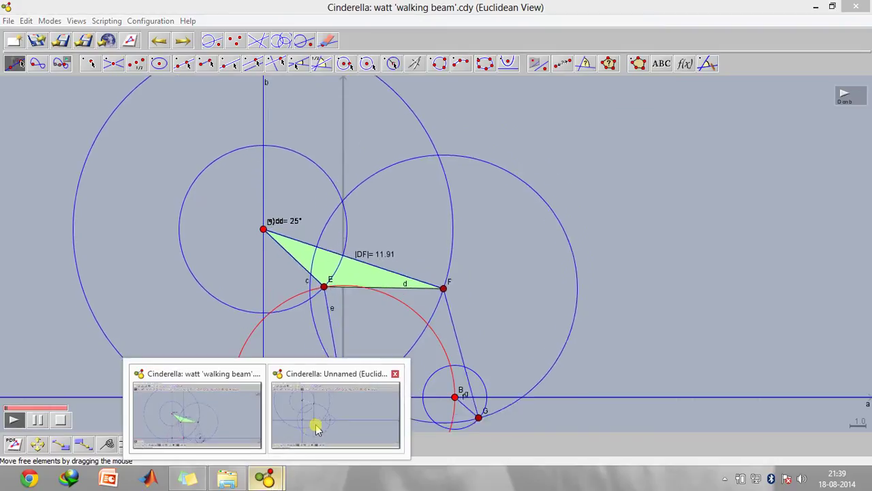
click(316, 424)
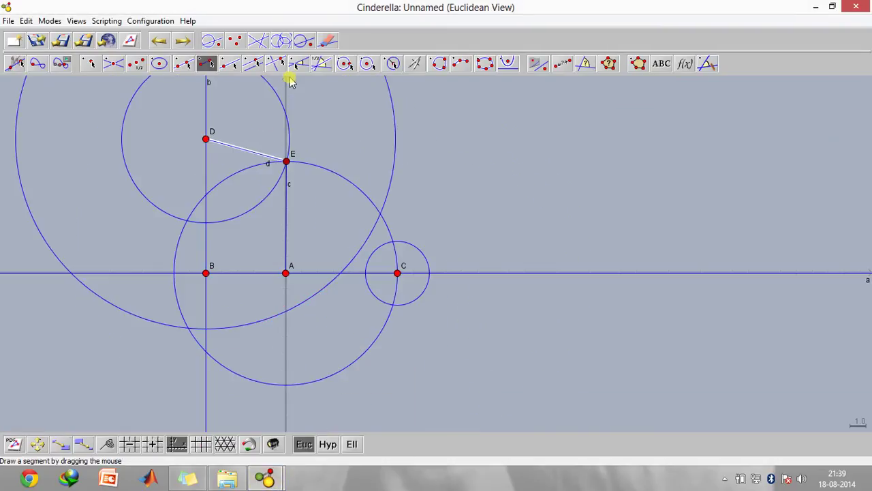
Create fixed-angle line e through D off segment d and set its angle to 25°.
click(297, 64)
drag(249, 154, 207, 141)
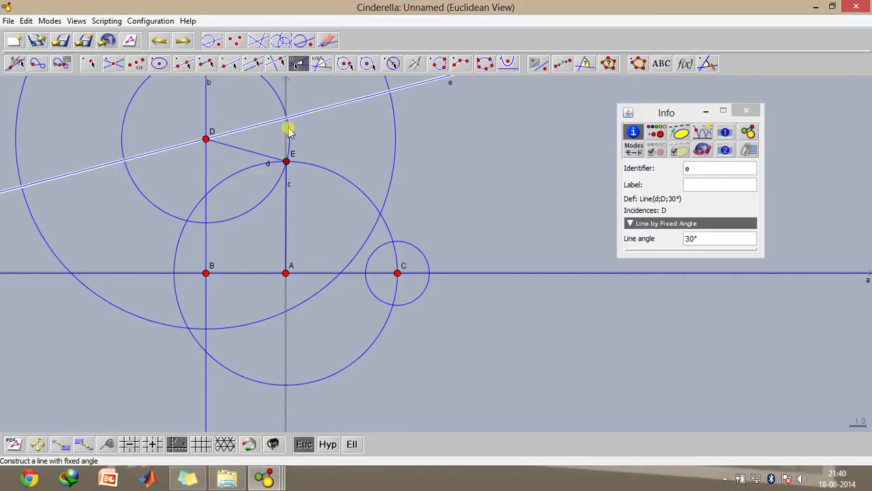
click(692, 240)
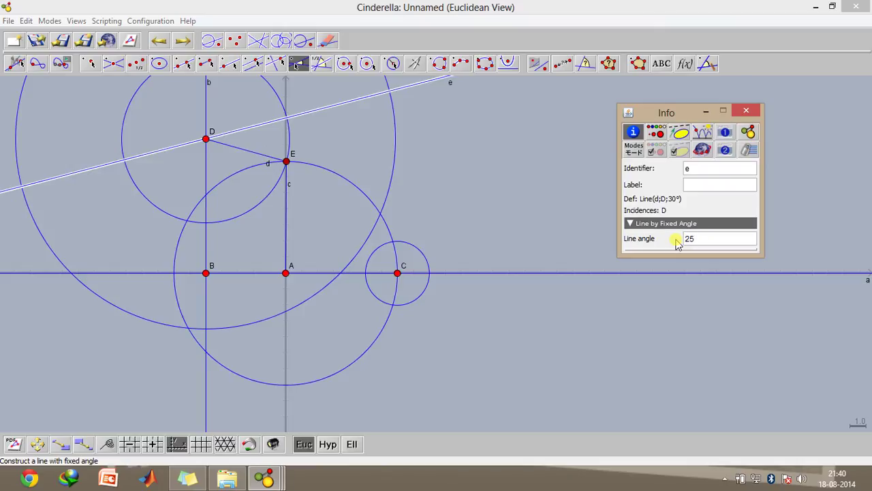
click(744, 111)
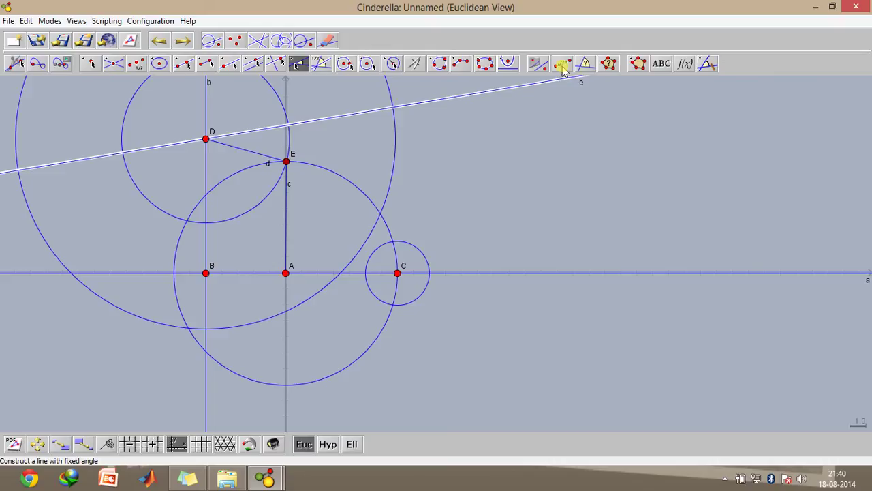
Measure and label the 25° angle between segment d and line e.
click(584, 67)
click(251, 154)
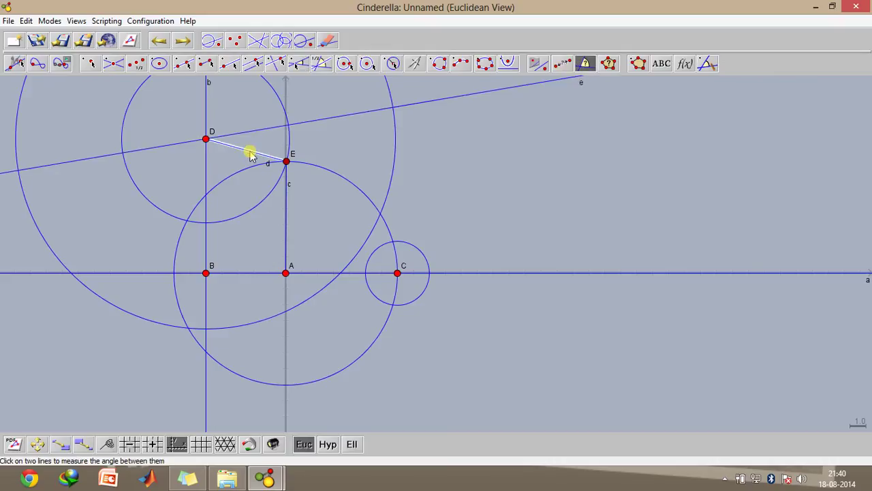
click(248, 132)
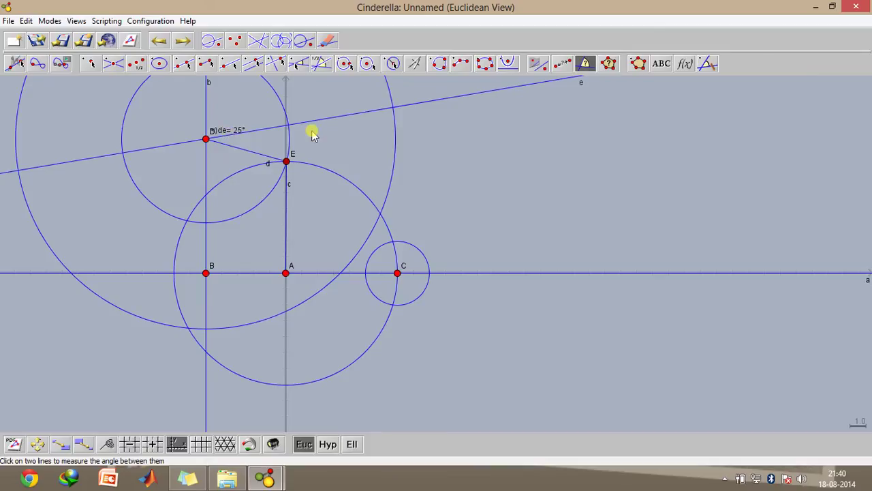
Place point F on line e at the large circle and clip line e to end at F.
click(91, 63)
click(393, 107)
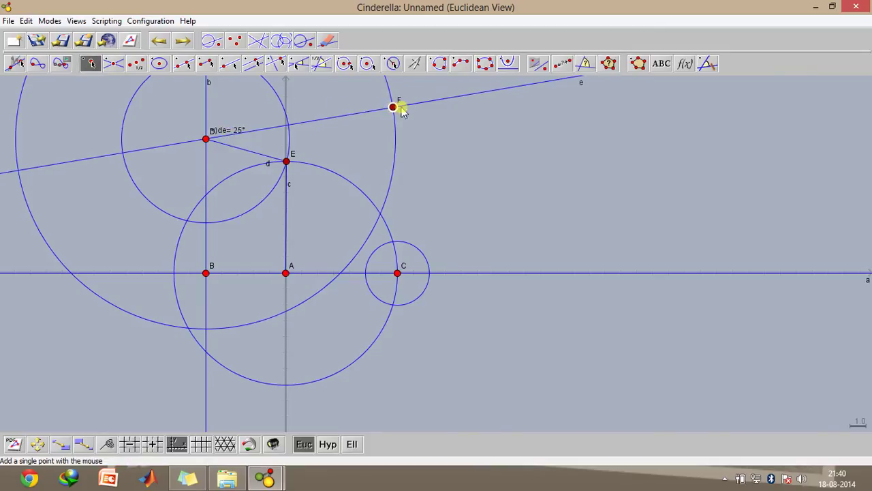
right_click(412, 107)
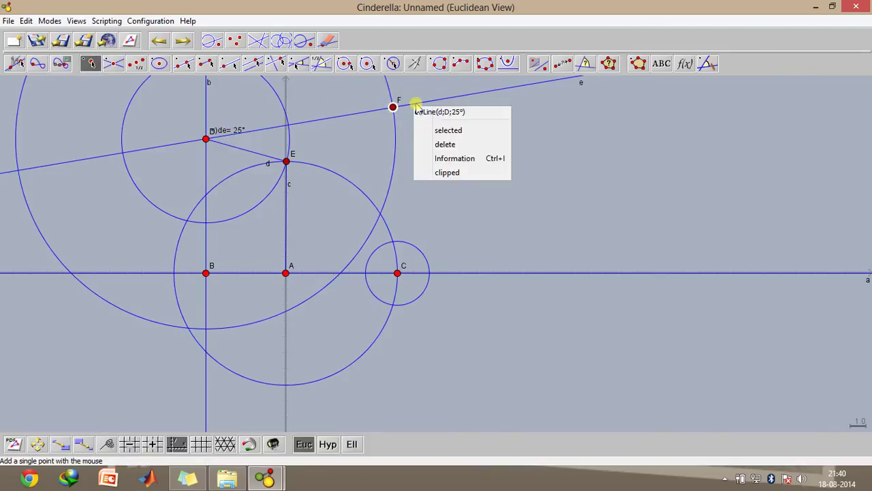
click(446, 173)
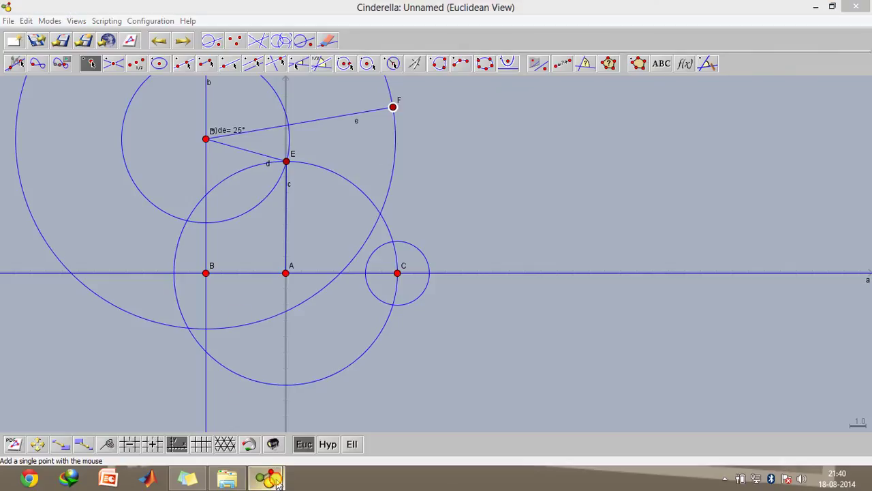
Check the reference walking beam file, then shift the unnamed construction down and right.
mouse_move(269, 479)
click(209, 368)
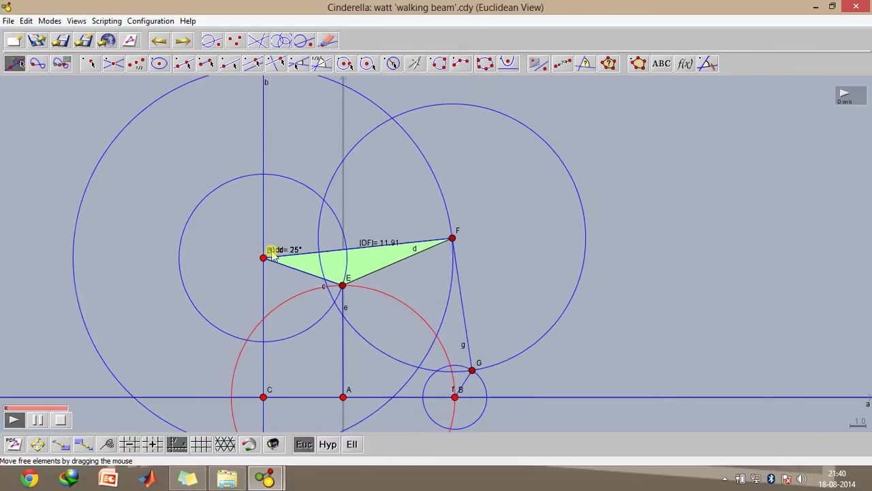
mouse_move(265, 480)
click(336, 405)
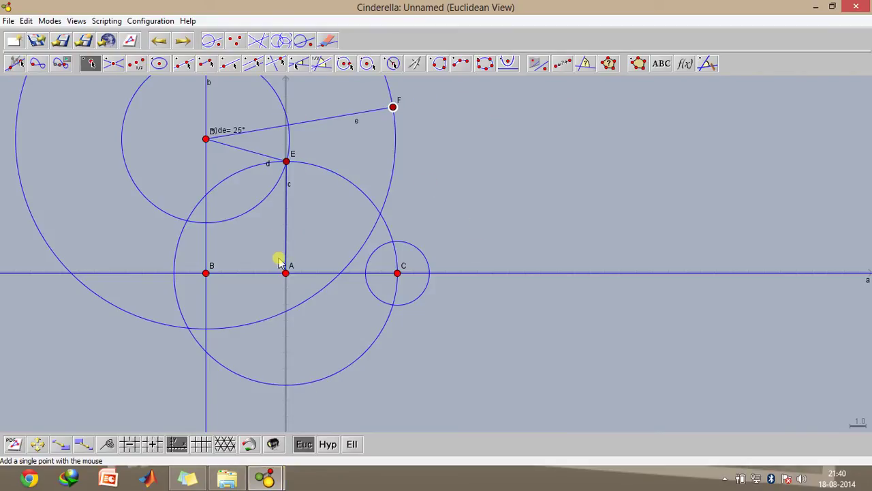
click(39, 444)
drag(285, 211, 304, 310)
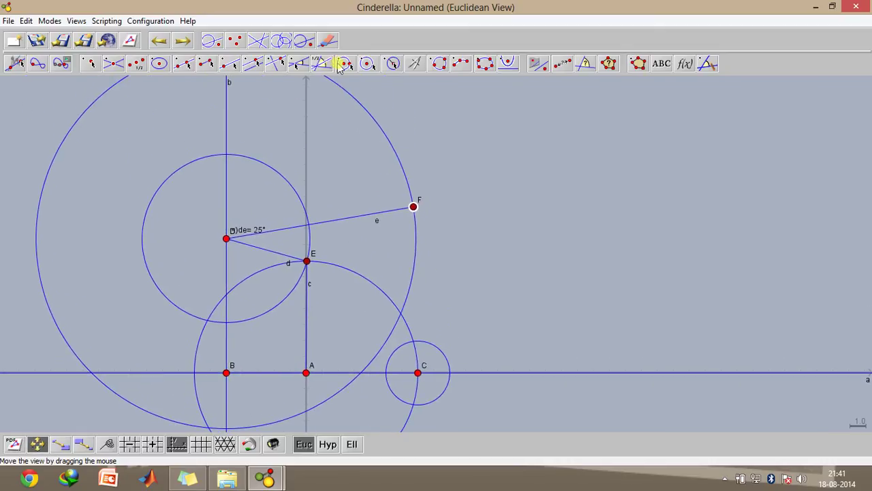
Draw circle C4 centred at F with radius 8.5 and compare with the walking beam file.
click(367, 64)
mouse_move(413, 208)
mouse_down()
mouse_move(255, 166)
mouse_move(288, 164)
mouse_up()
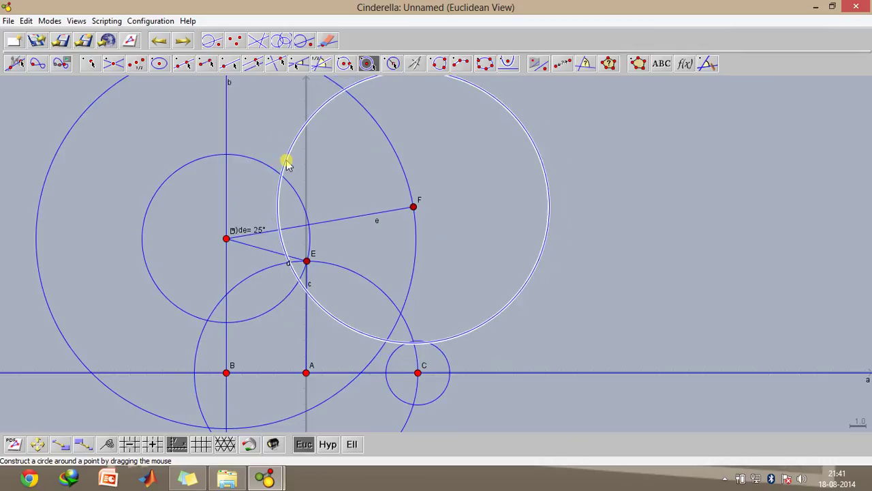
right_click(286, 164)
click(323, 212)
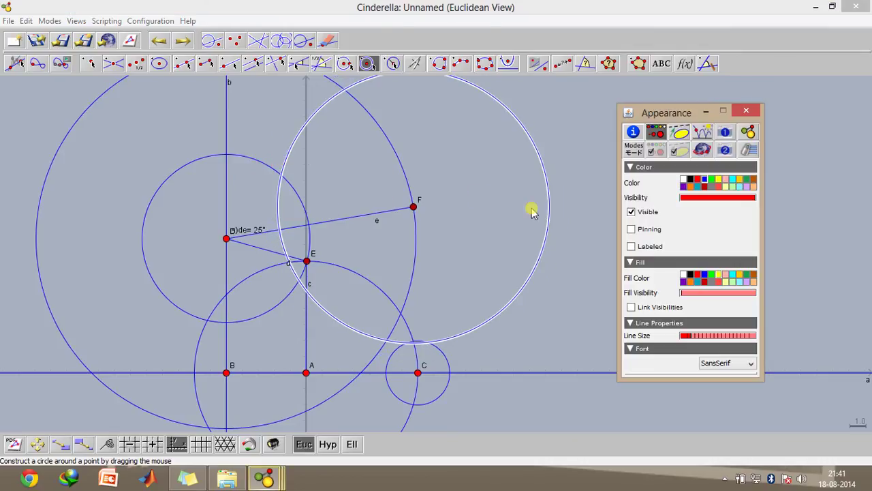
click(630, 134)
drag(709, 182, 672, 191)
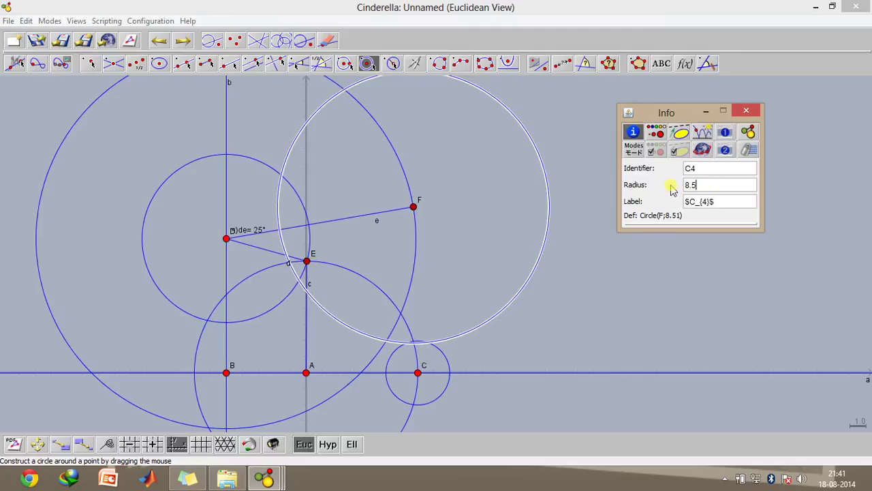
text(8.5)
click(746, 110)
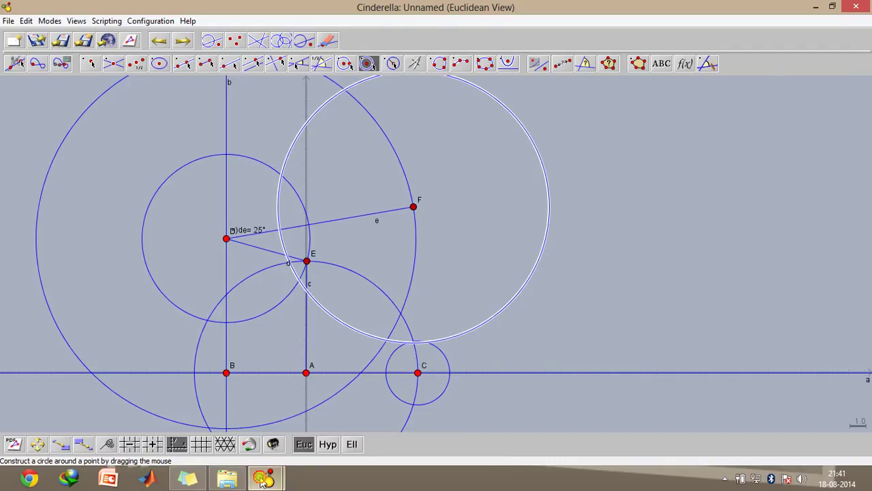
mouse_move(265, 477)
click(205, 429)
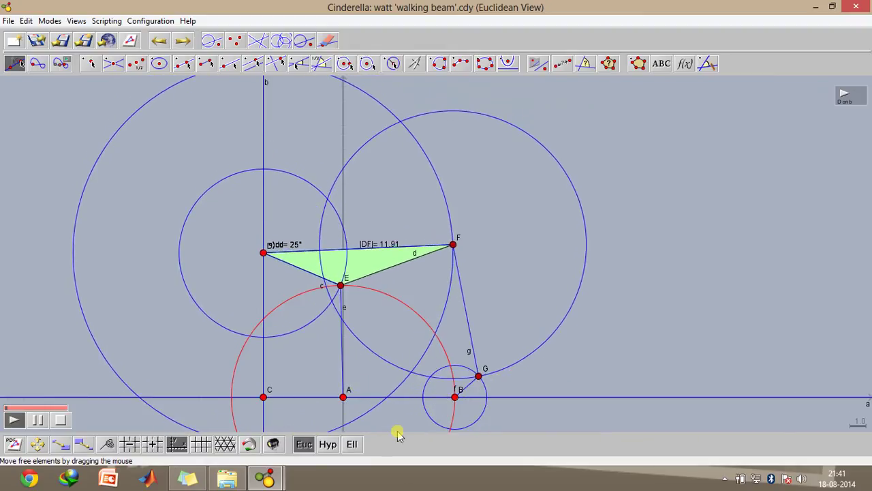
In the Unnamed construction, drag point D slightly up line b, undoing a trial move of F.
mouse_move(265, 479)
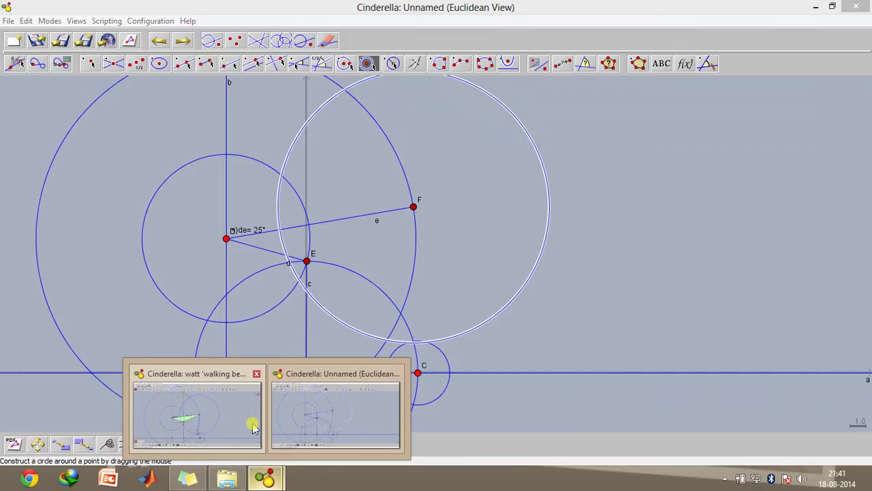
click(303, 417)
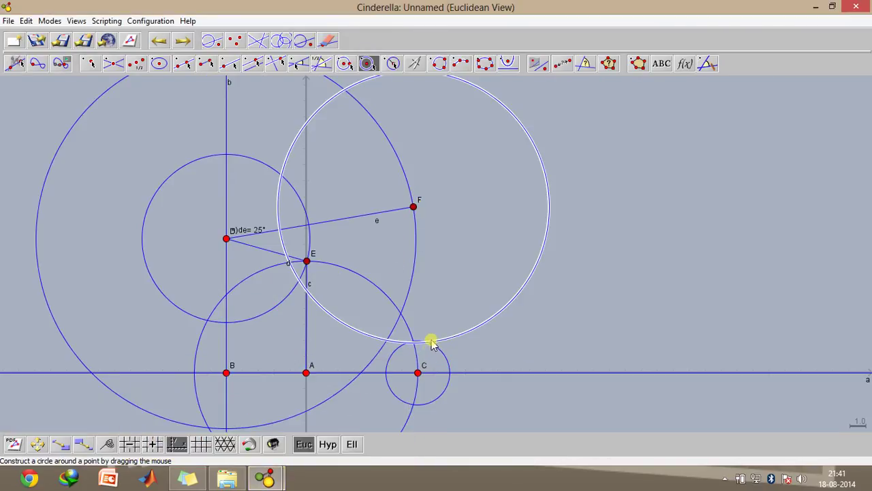
click(45, 20)
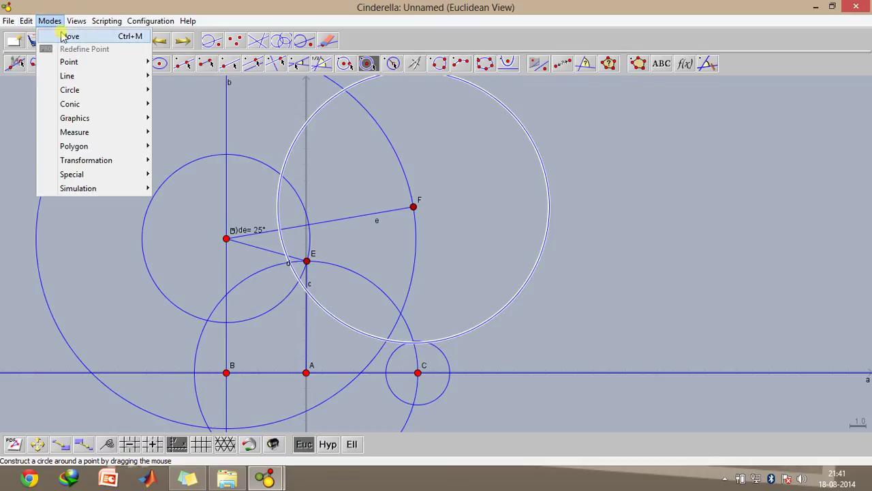
click(66, 33)
drag(413, 210, 430, 234)
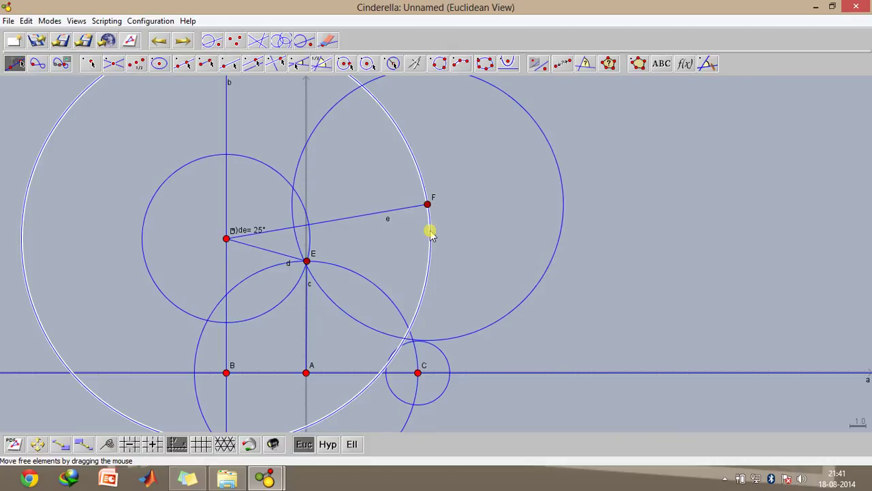
key(ctrl+z)
drag(225, 239, 225, 231)
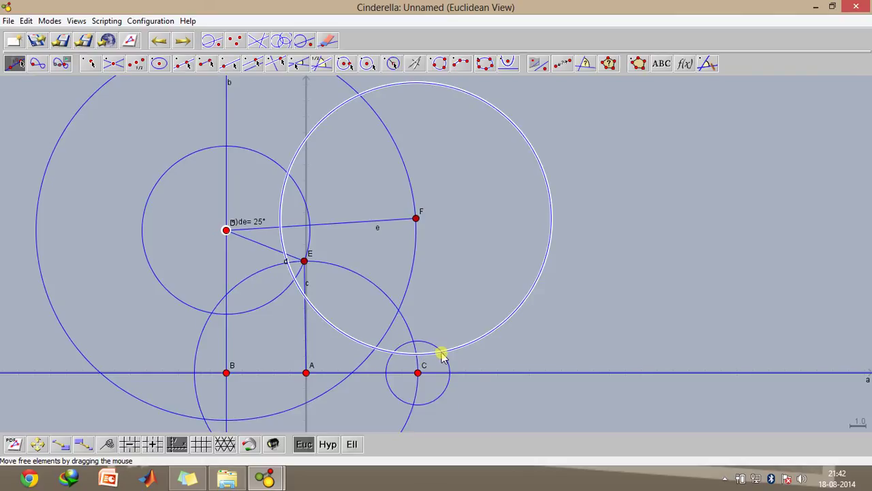
click(92, 63)
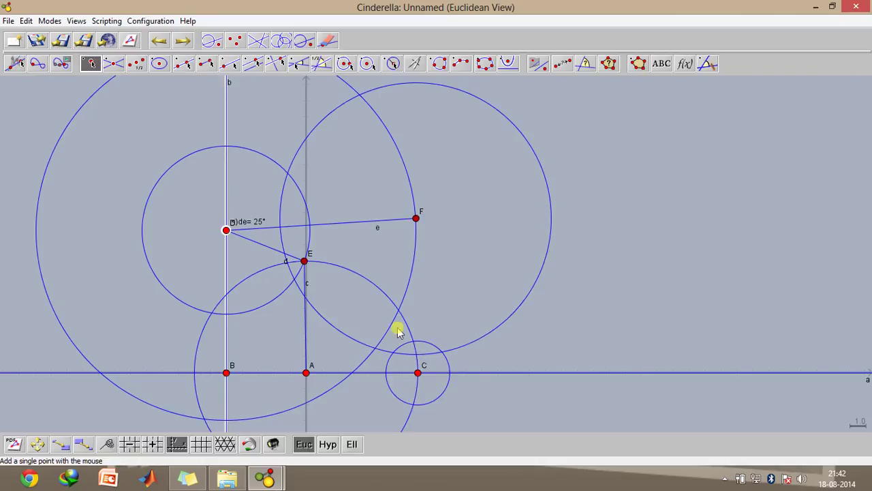
Add point G where the two circles meet and link C to G.
click(442, 352)
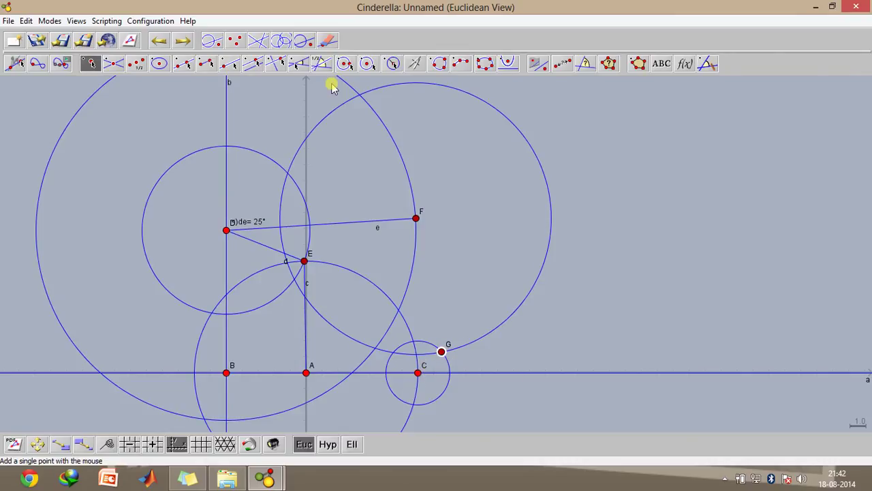
click(725, 478)
click(615, 418)
click(183, 63)
click(206, 64)
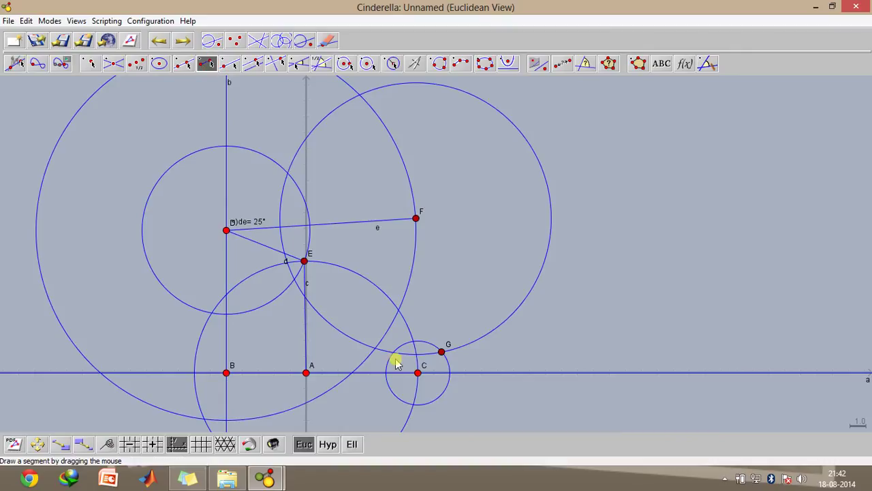
drag(415, 374, 416, 219)
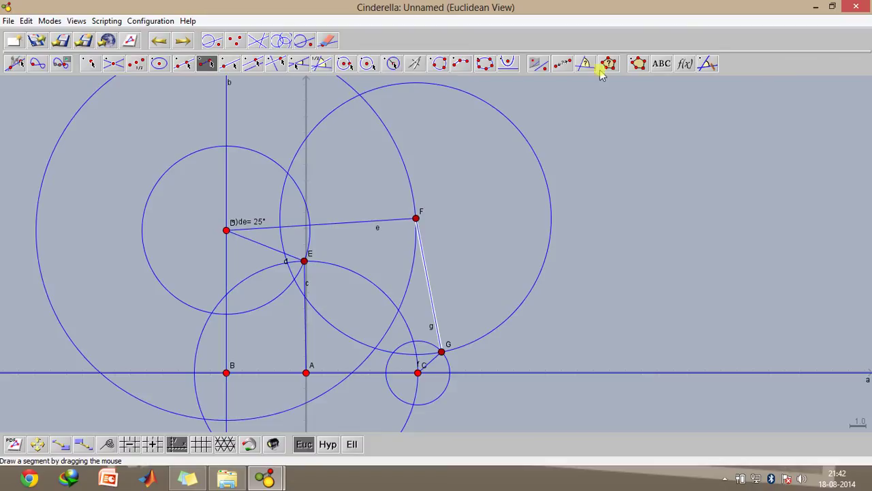
Create filled polygon DEF through vertices D, E, F, closing back at D.
click(640, 63)
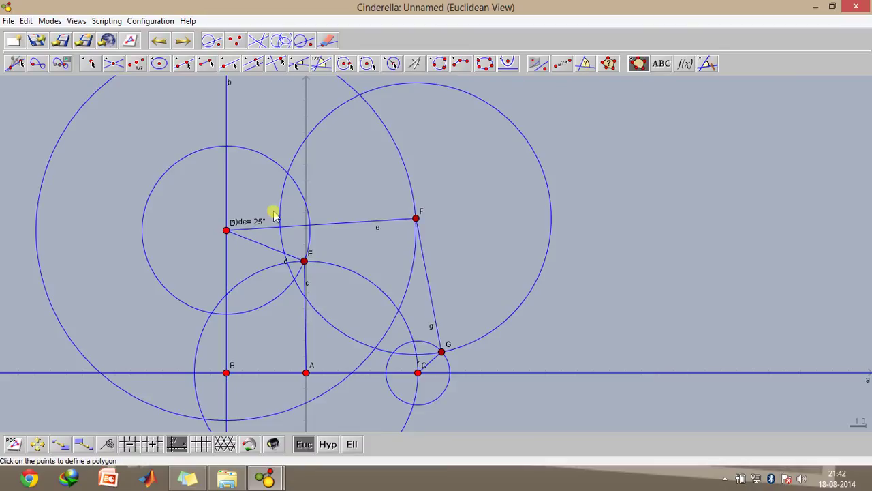
click(226, 231)
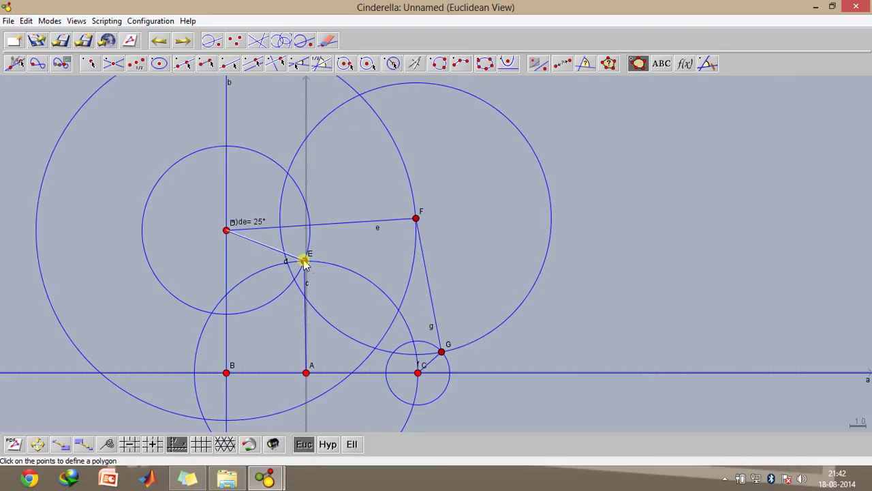
click(304, 261)
click(416, 218)
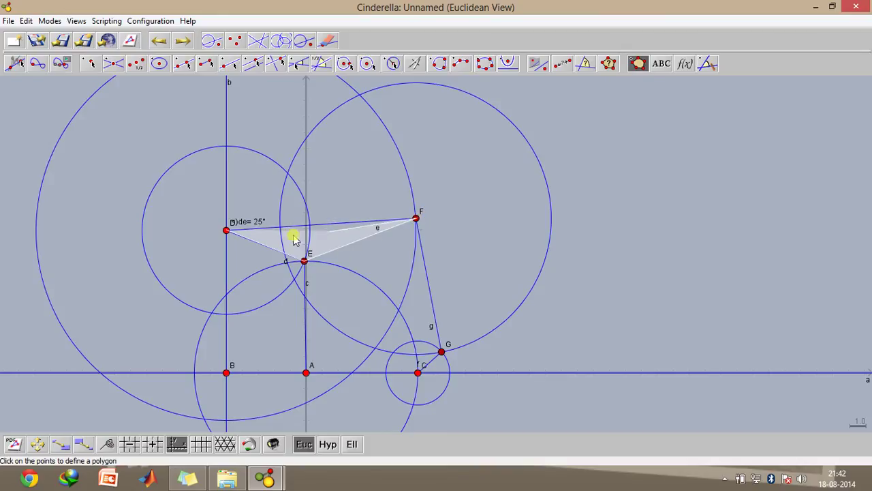
click(227, 231)
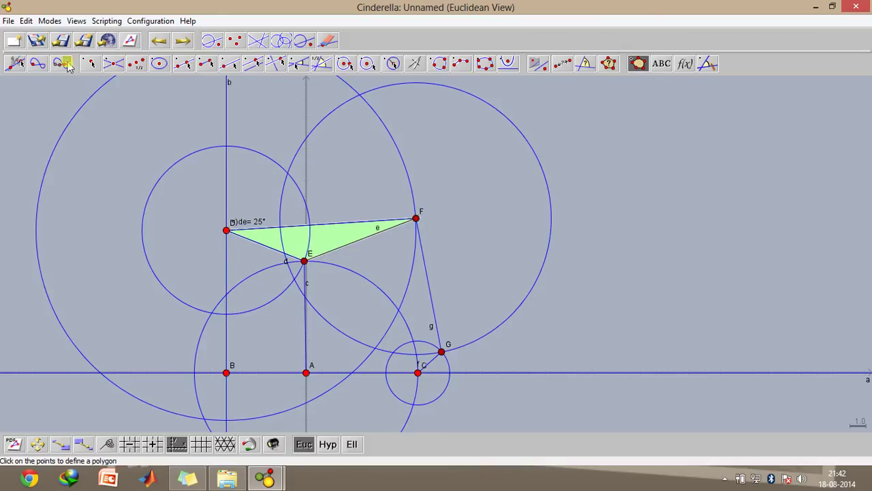
Choose the Animation mode from Modes > Special to animate point D along line b.
click(49, 21)
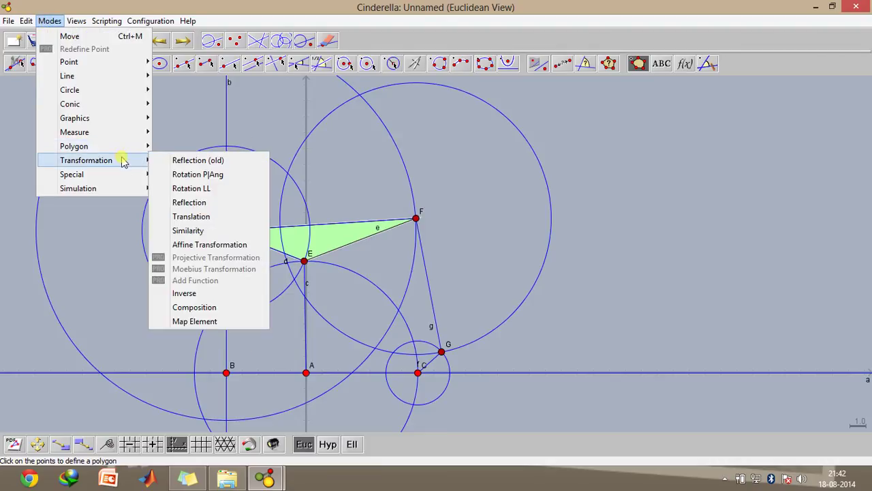
mouse_move(105, 137)
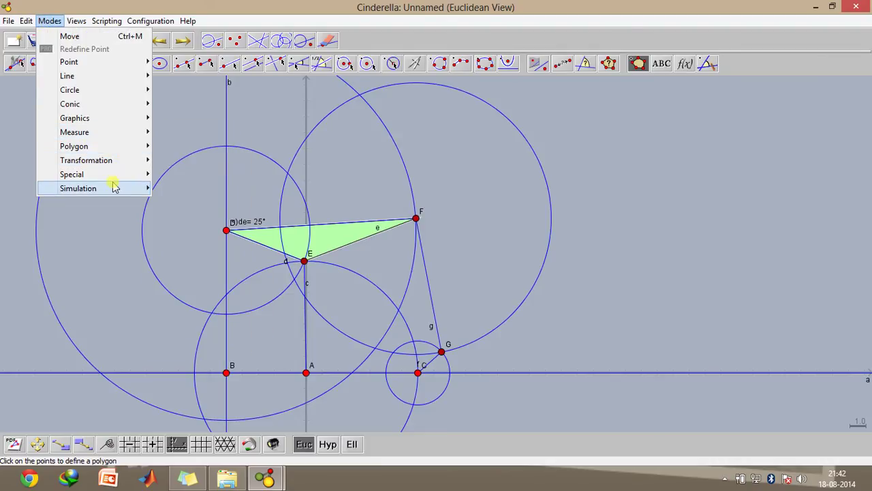
mouse_move(116, 176)
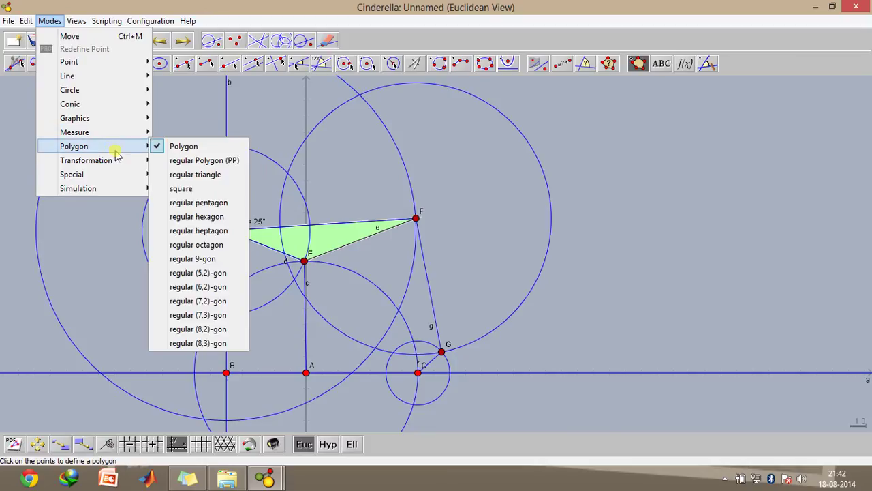
mouse_move(143, 174)
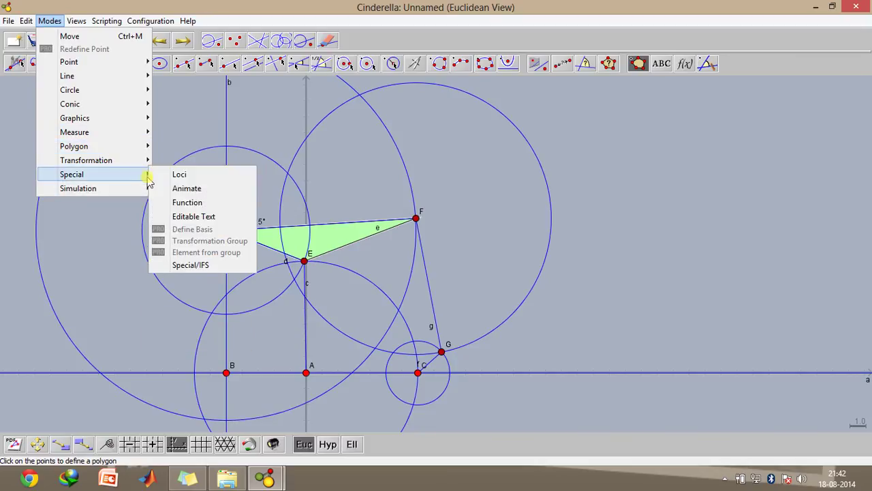
click(168, 190)
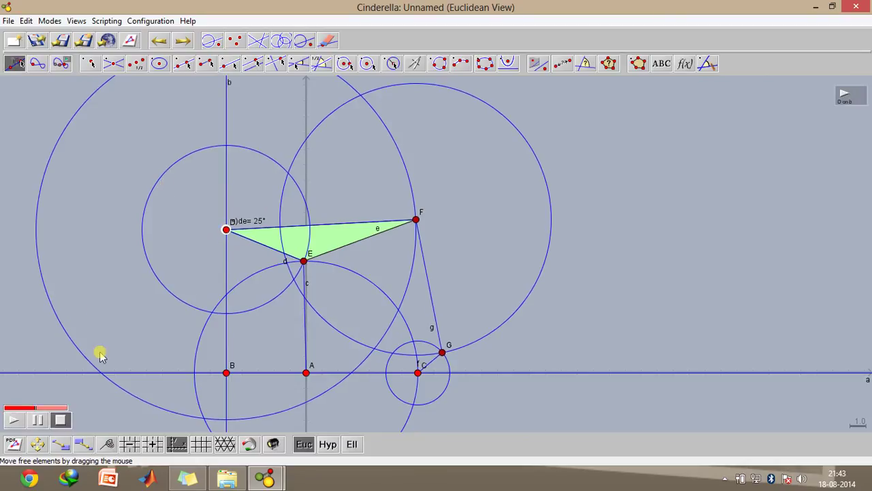
Play the animation so D travels along line b while triangle DEF, F and G swing.
click(15, 420)
click(278, 261)
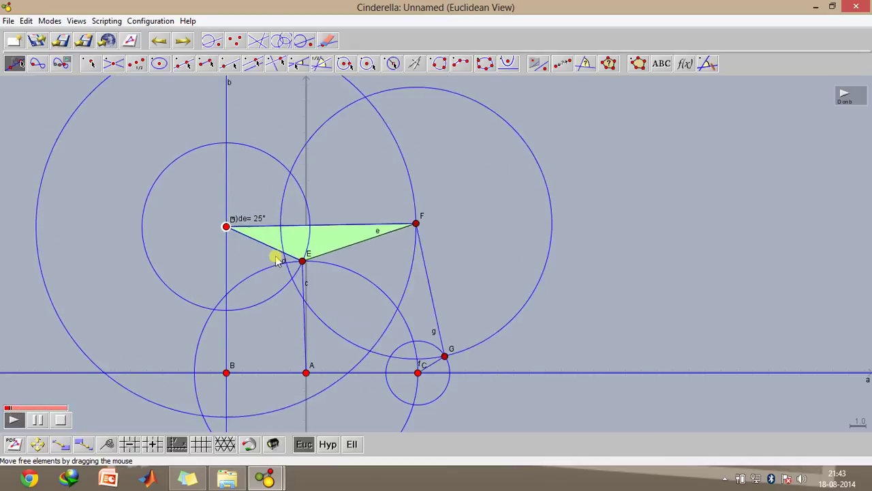
click(388, 318)
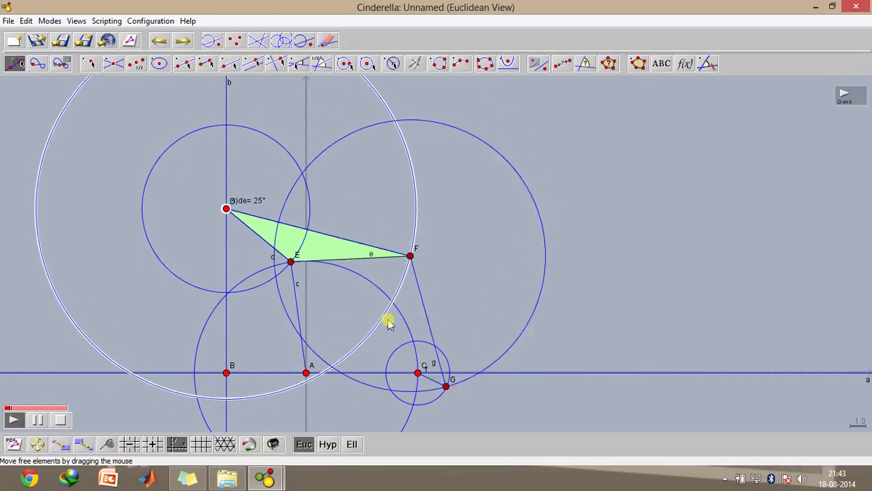